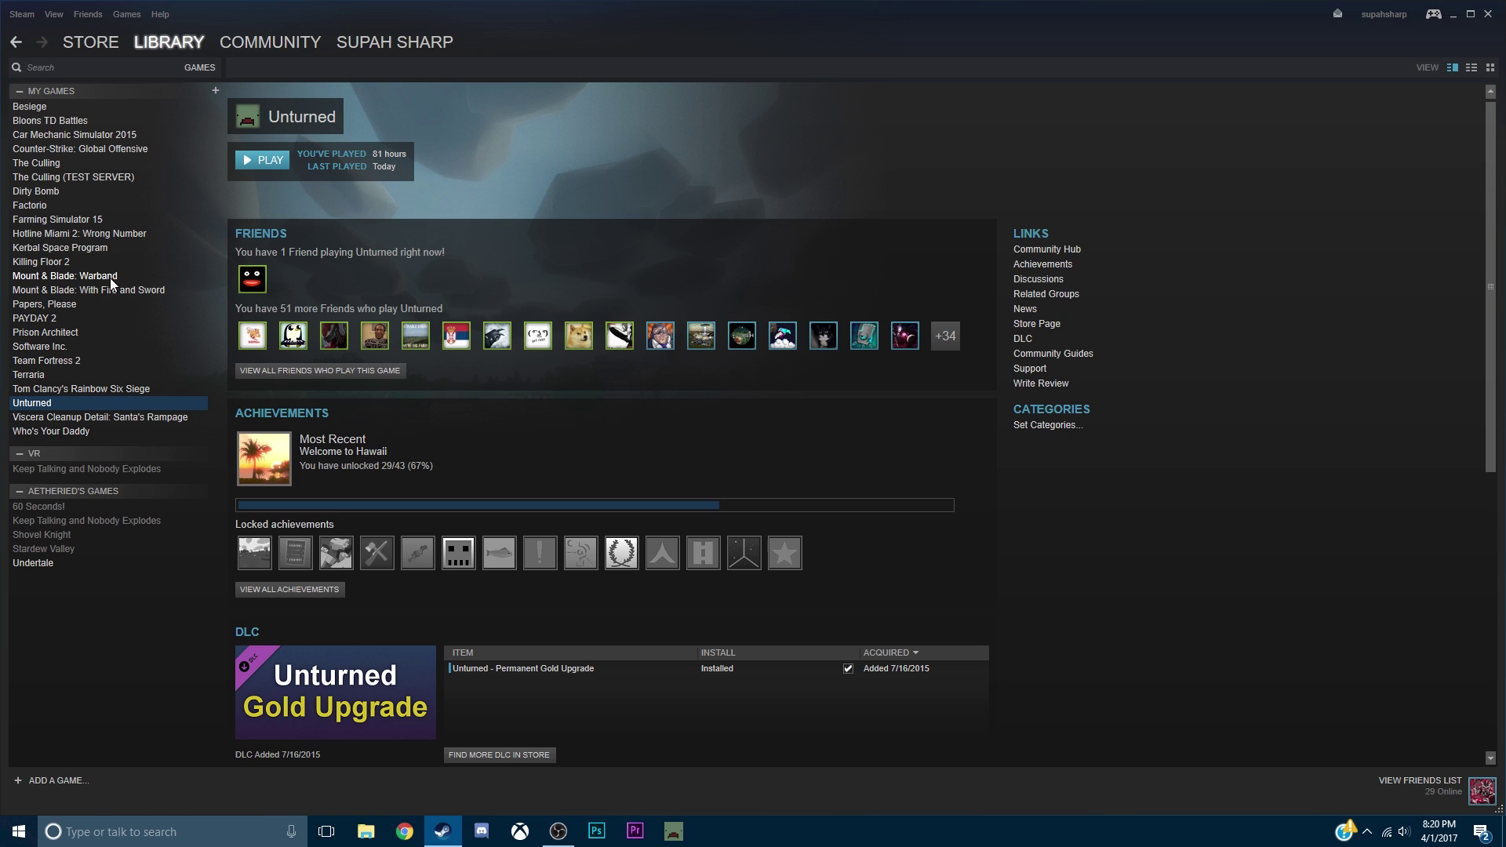
# Step: From Unturned's Steam Properties, open its local files folder in File Explorer
pyautogui.rightClick(73, 403)
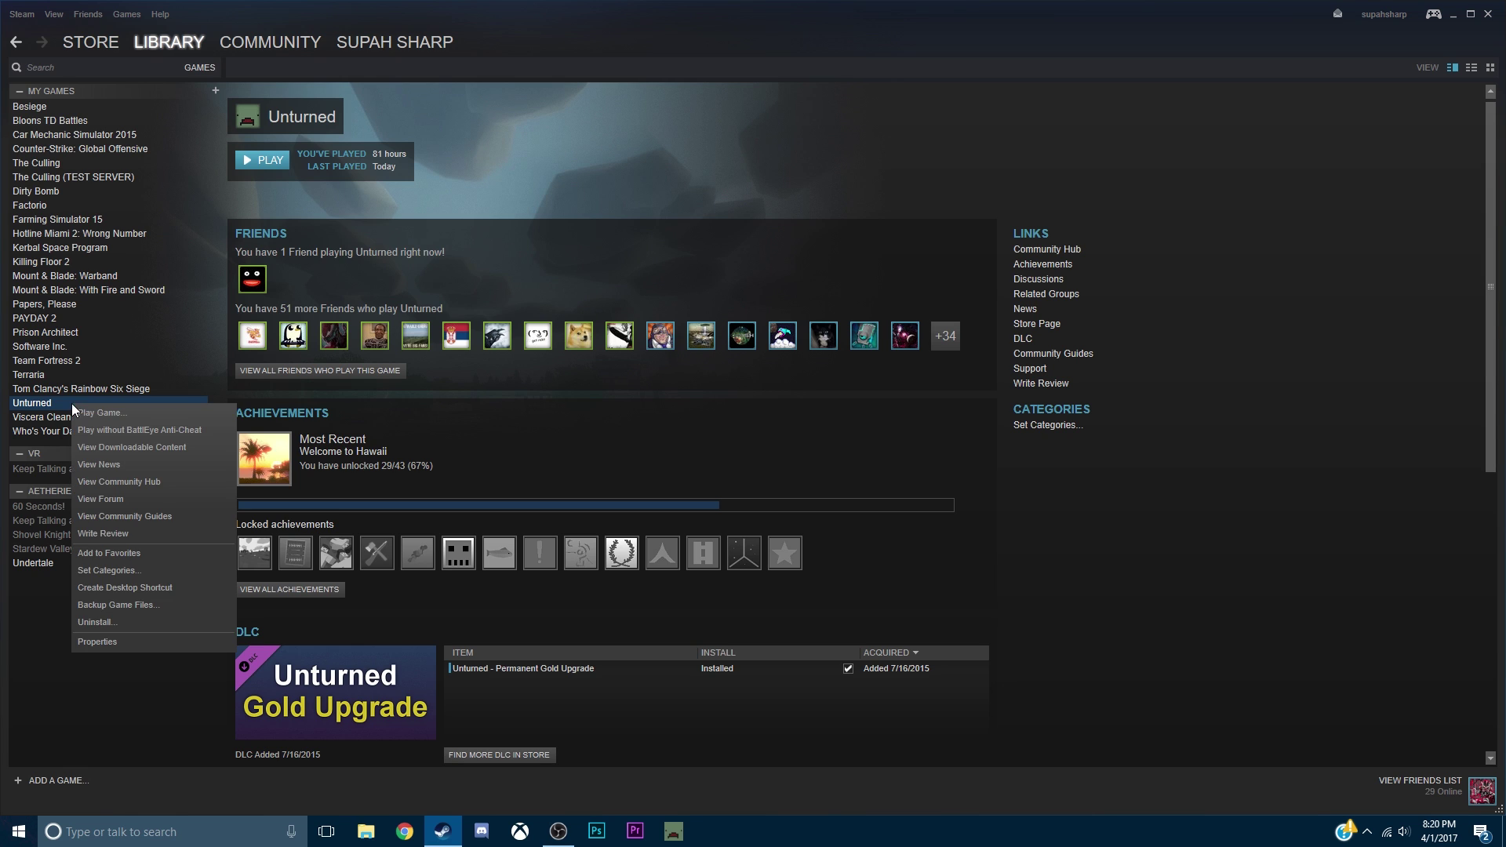
pyautogui.click(100, 640)
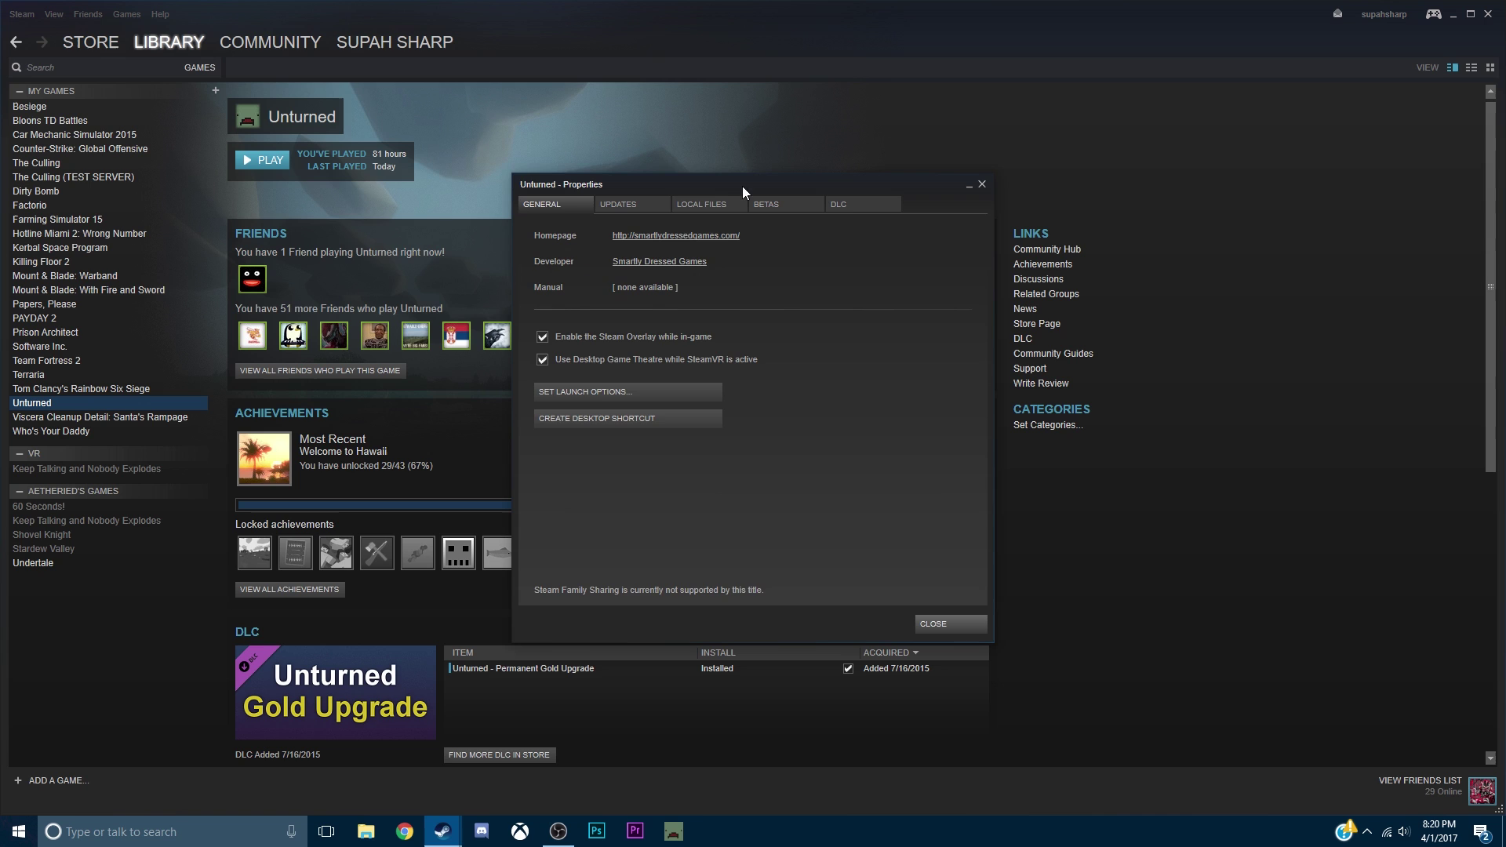
pyautogui.click(710, 204)
# Step: Create a shortcut to the Unturned application, producing 'Unturned - Shortcut (2)'
pyautogui.click(587, 266)
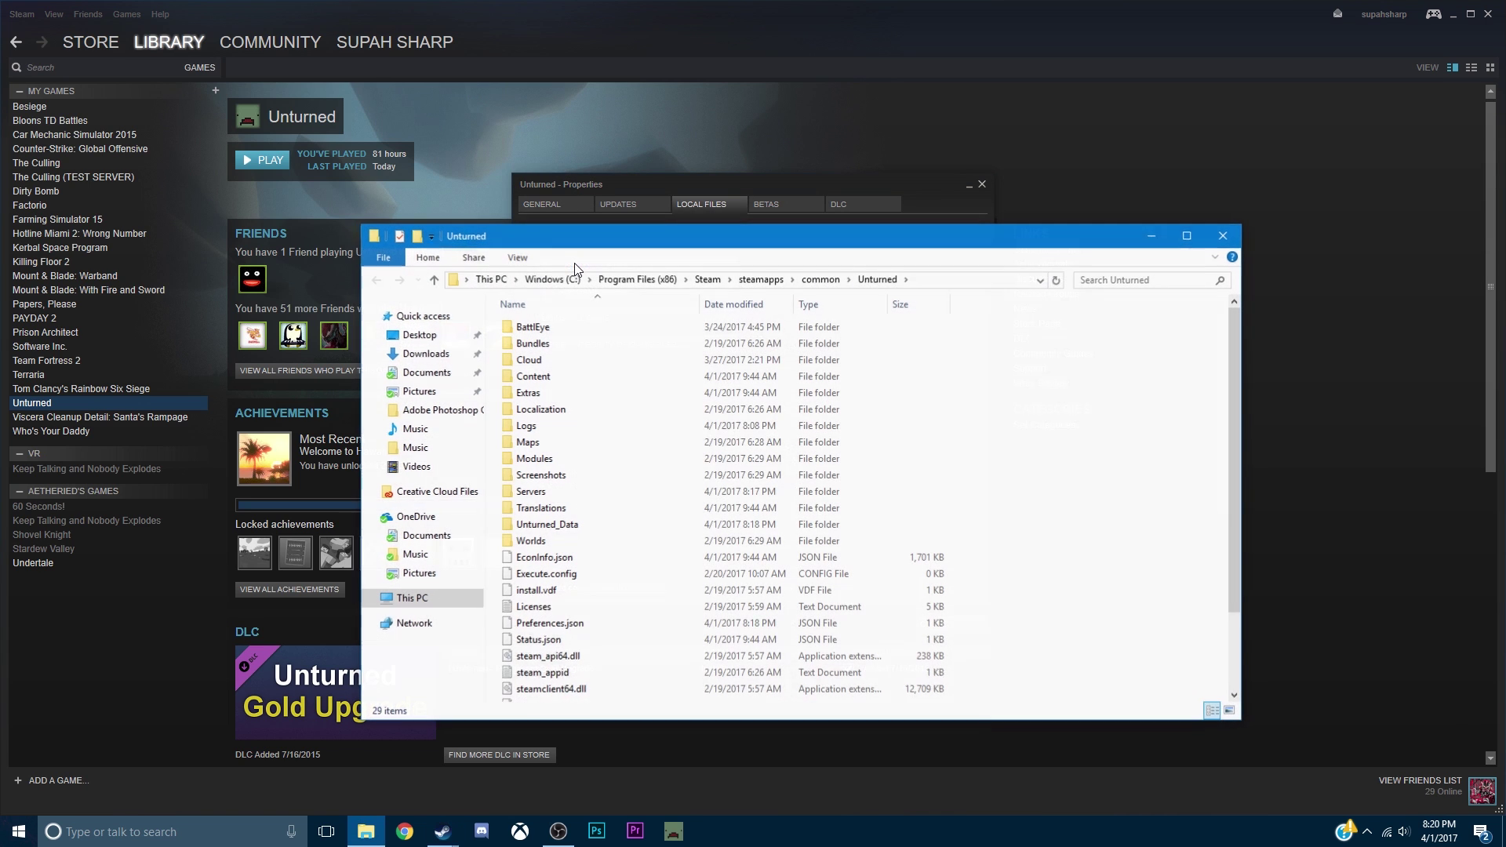
pyautogui.scroll(-2, 612, 503)
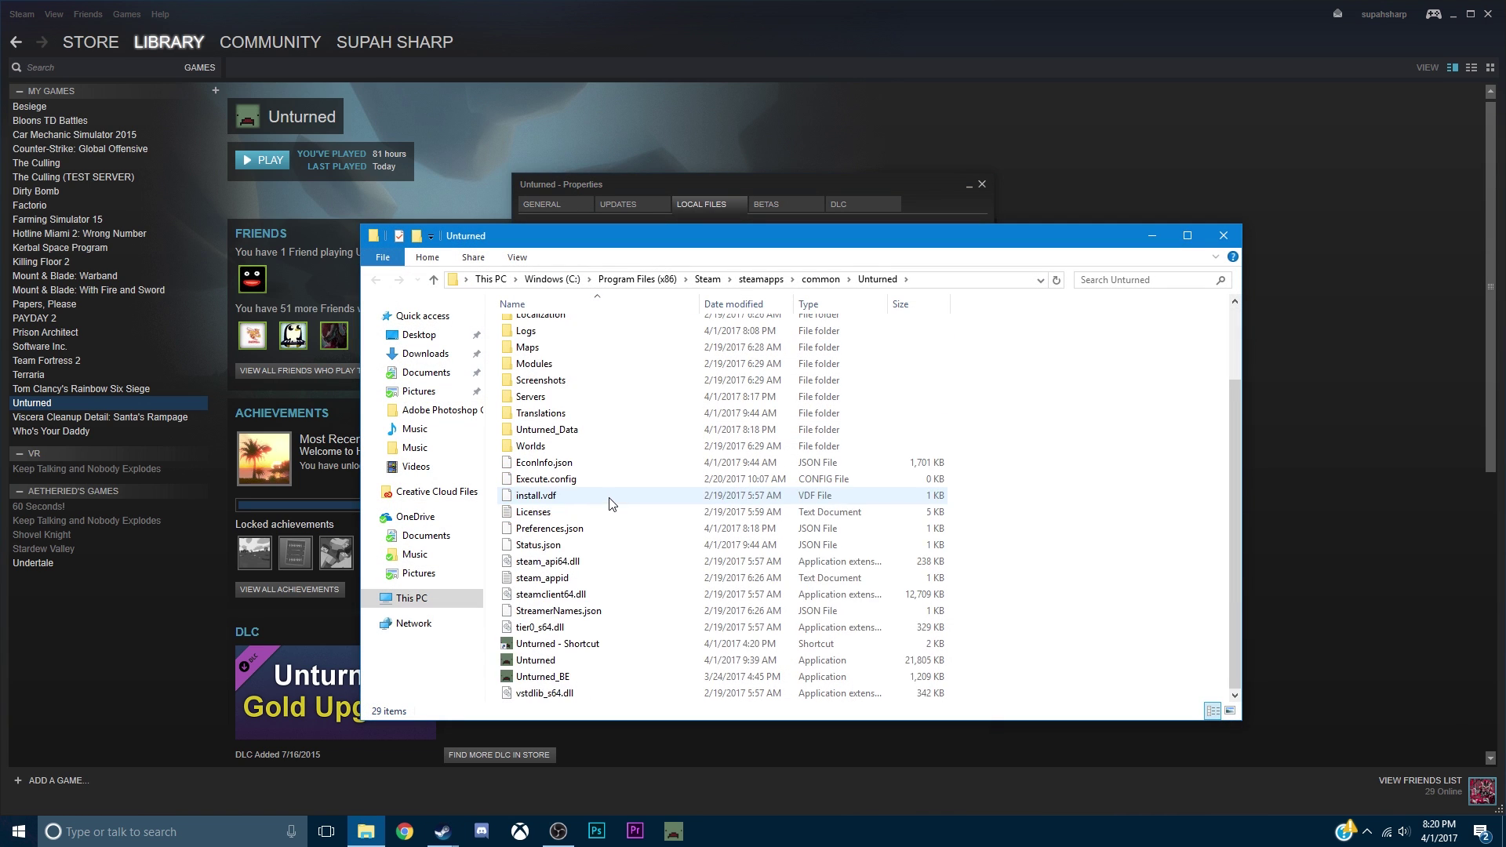
pyautogui.click(547, 661)
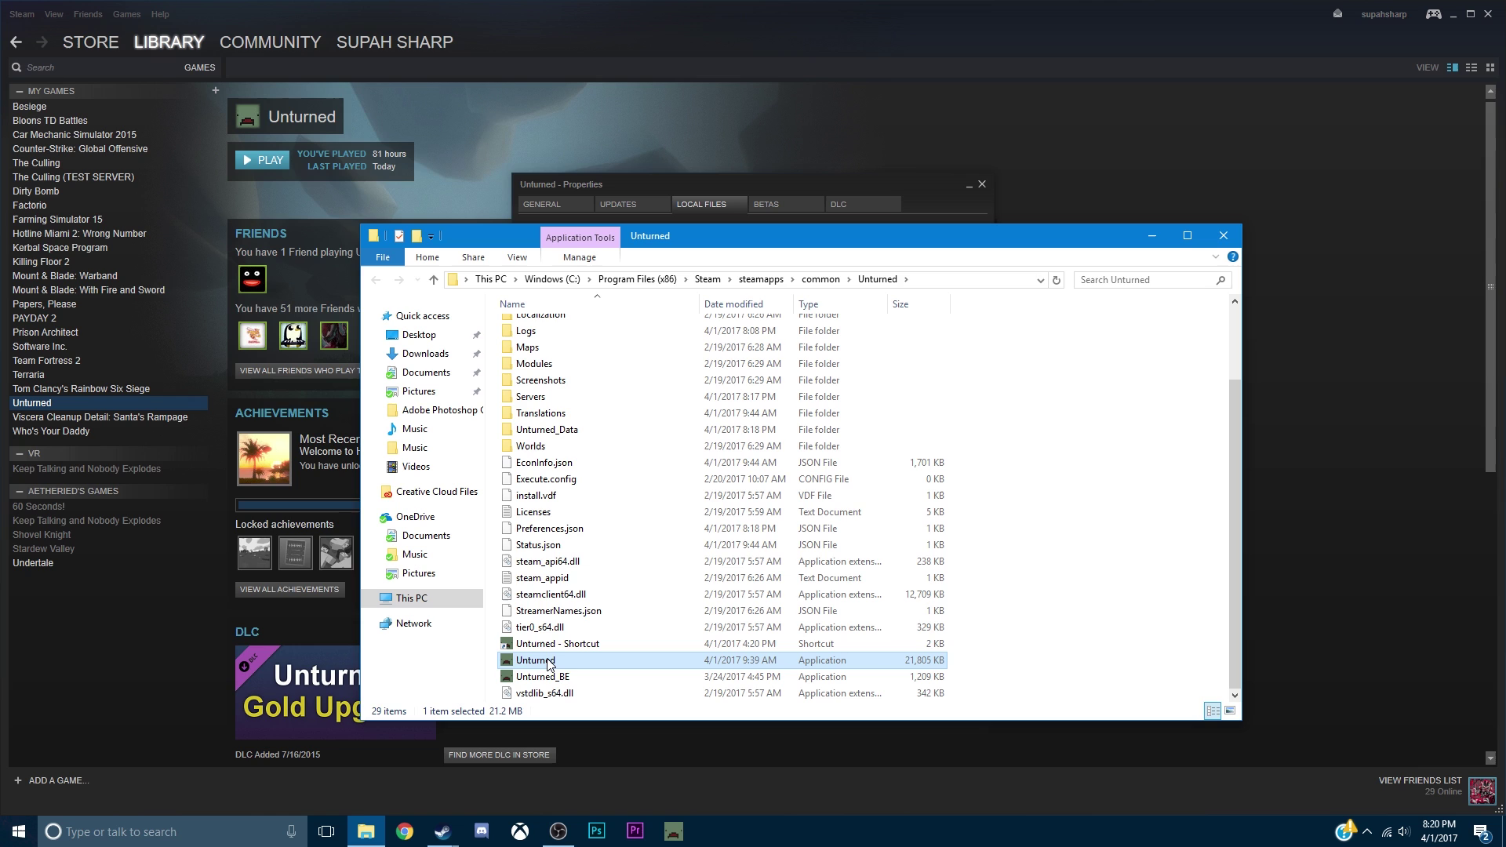
pyautogui.rightClick(547, 662)
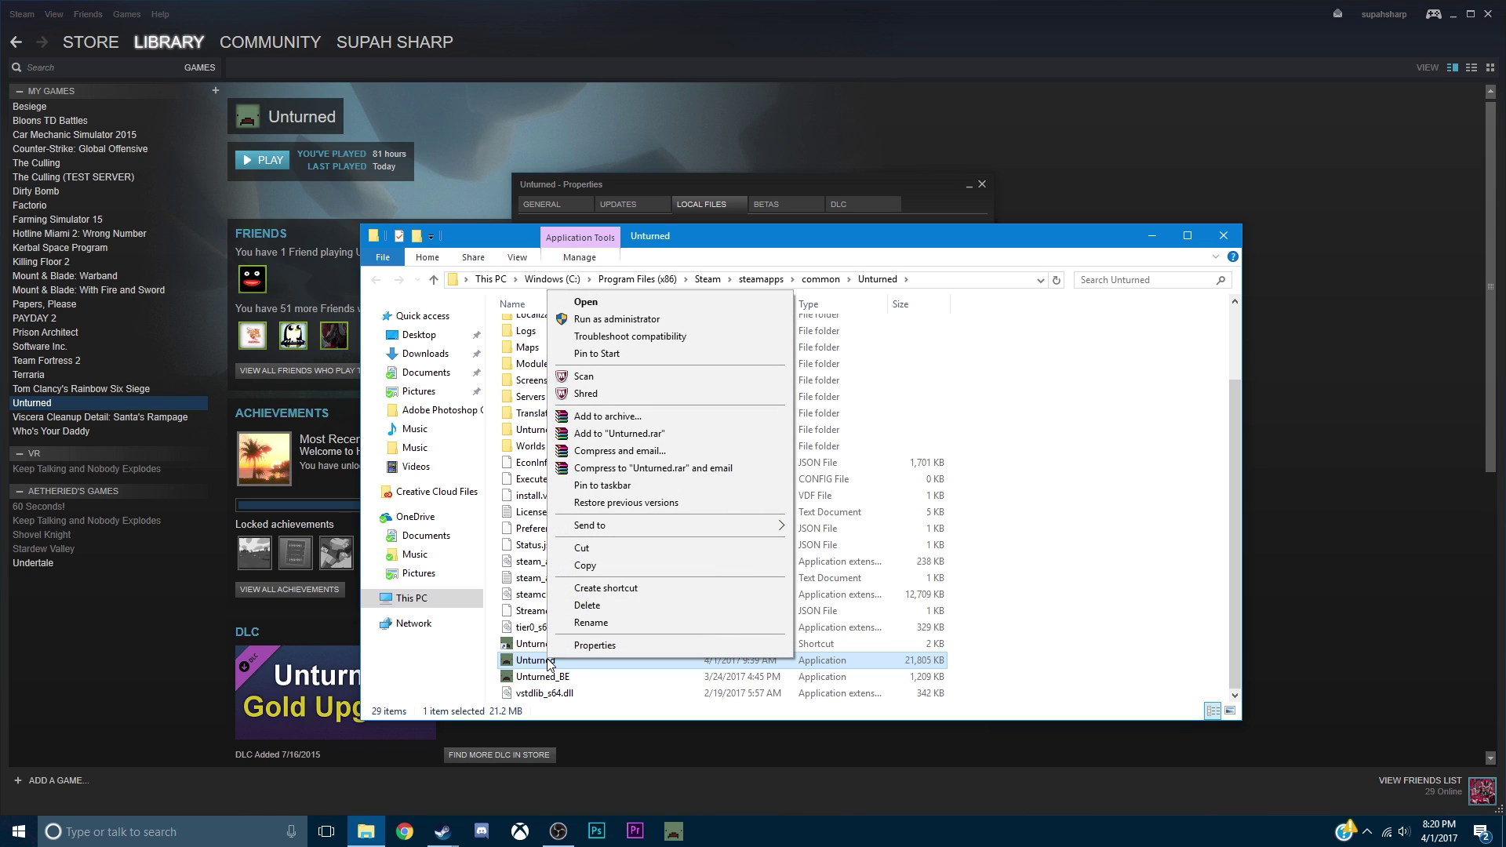
pyautogui.click(608, 593)
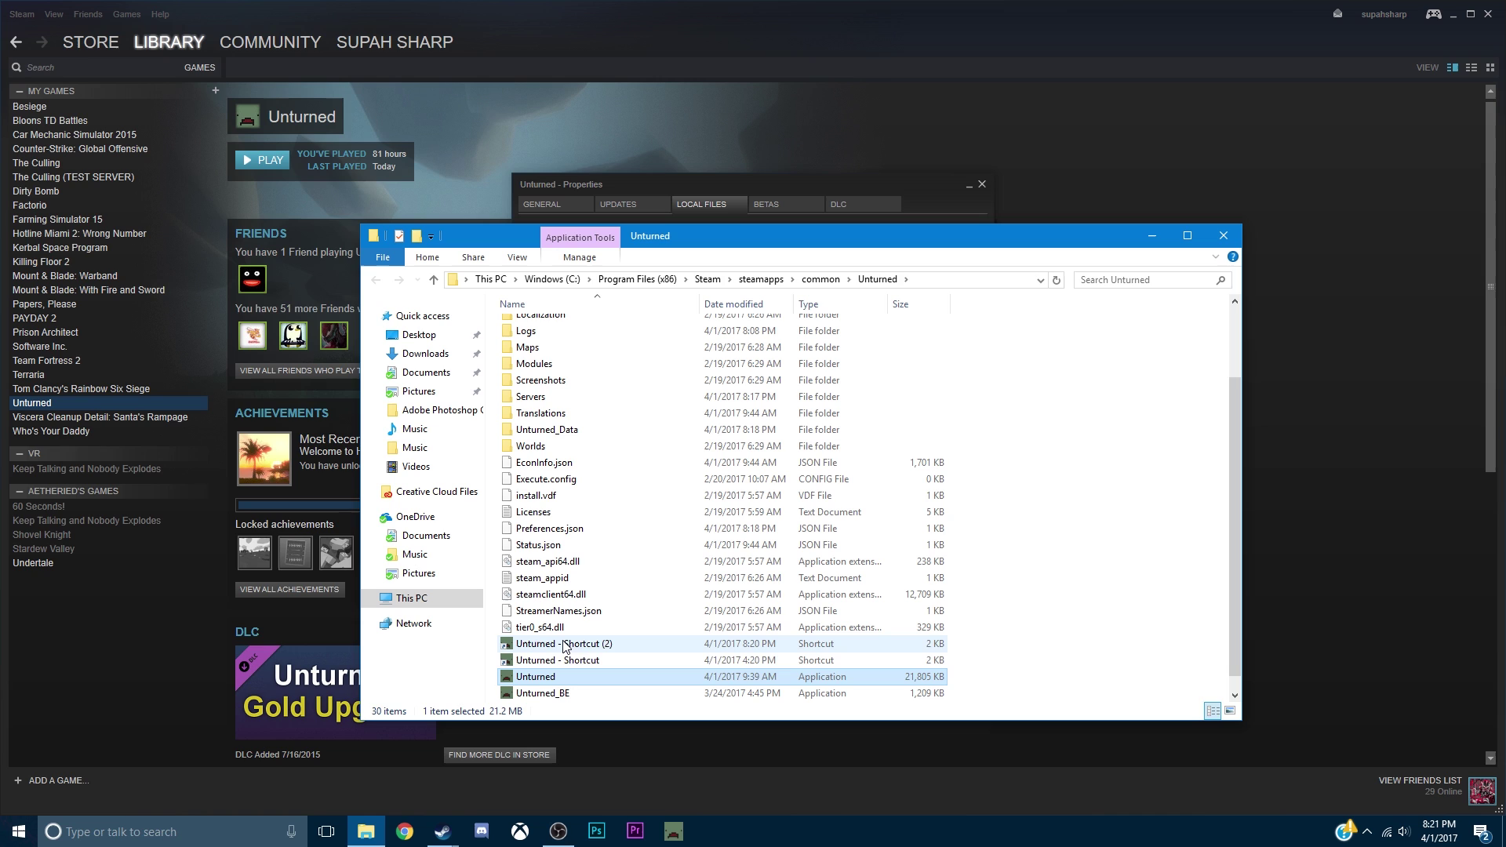
pyautogui.click(604, 648)
# Step: Append -nographics -batchmode +secureserver/Tutorial to the shortcut's Target and apply the change
pyautogui.rightClick(604, 648)
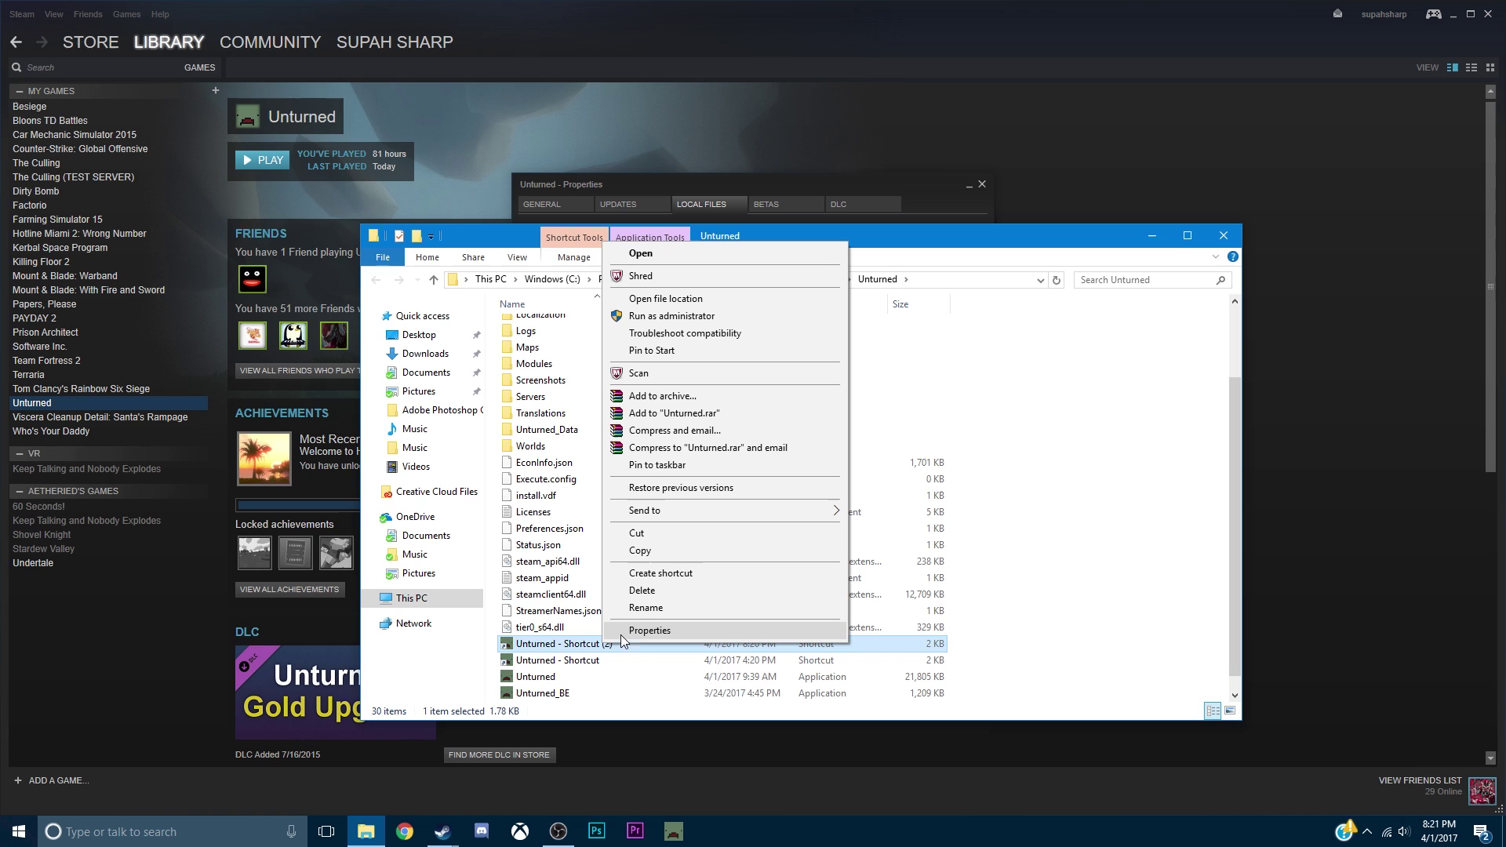
pyautogui.click(642, 631)
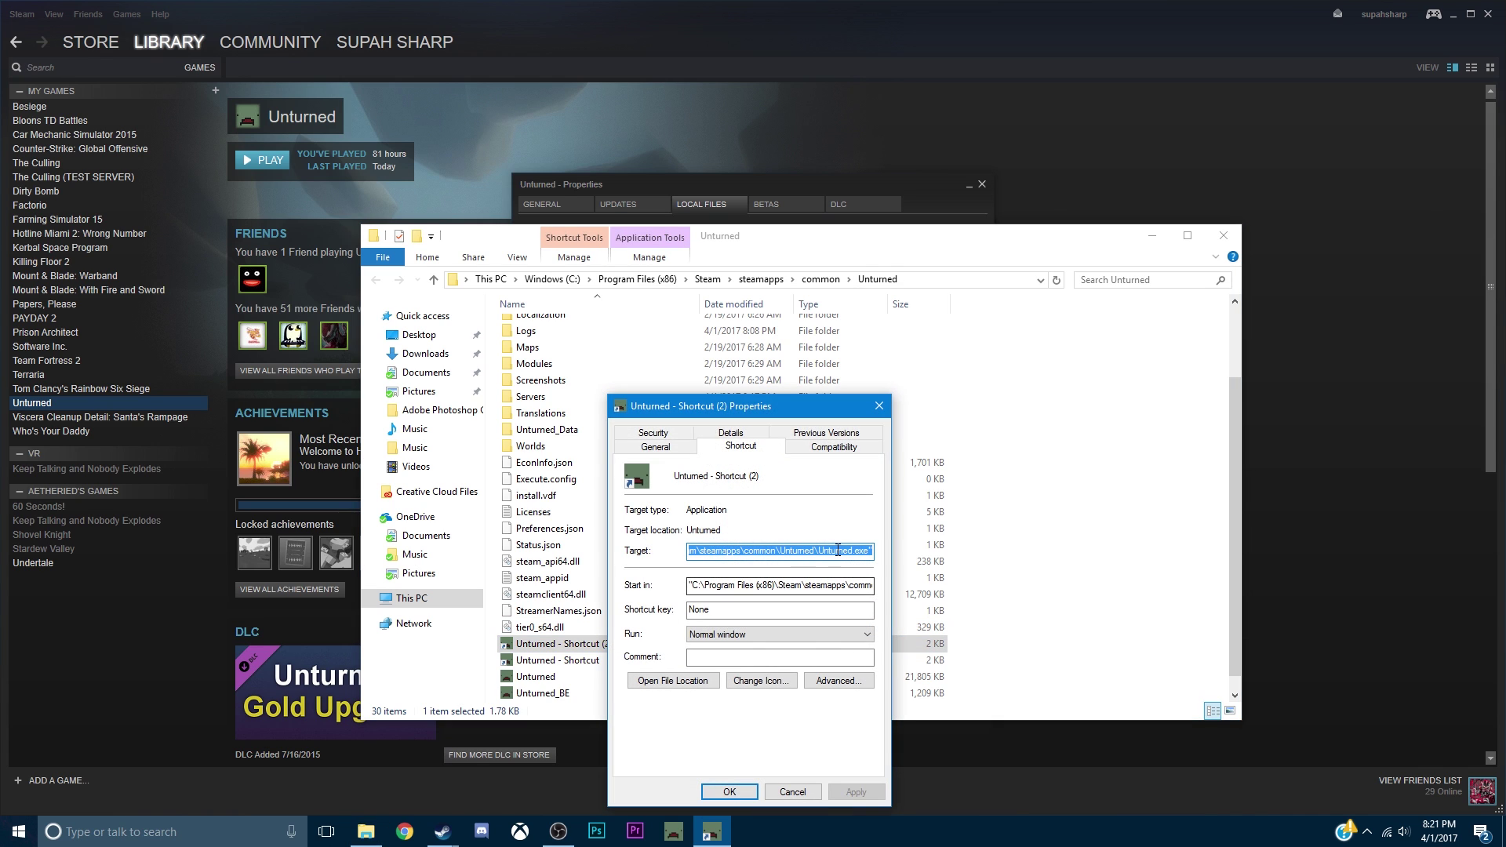
pyautogui.click(871, 554)
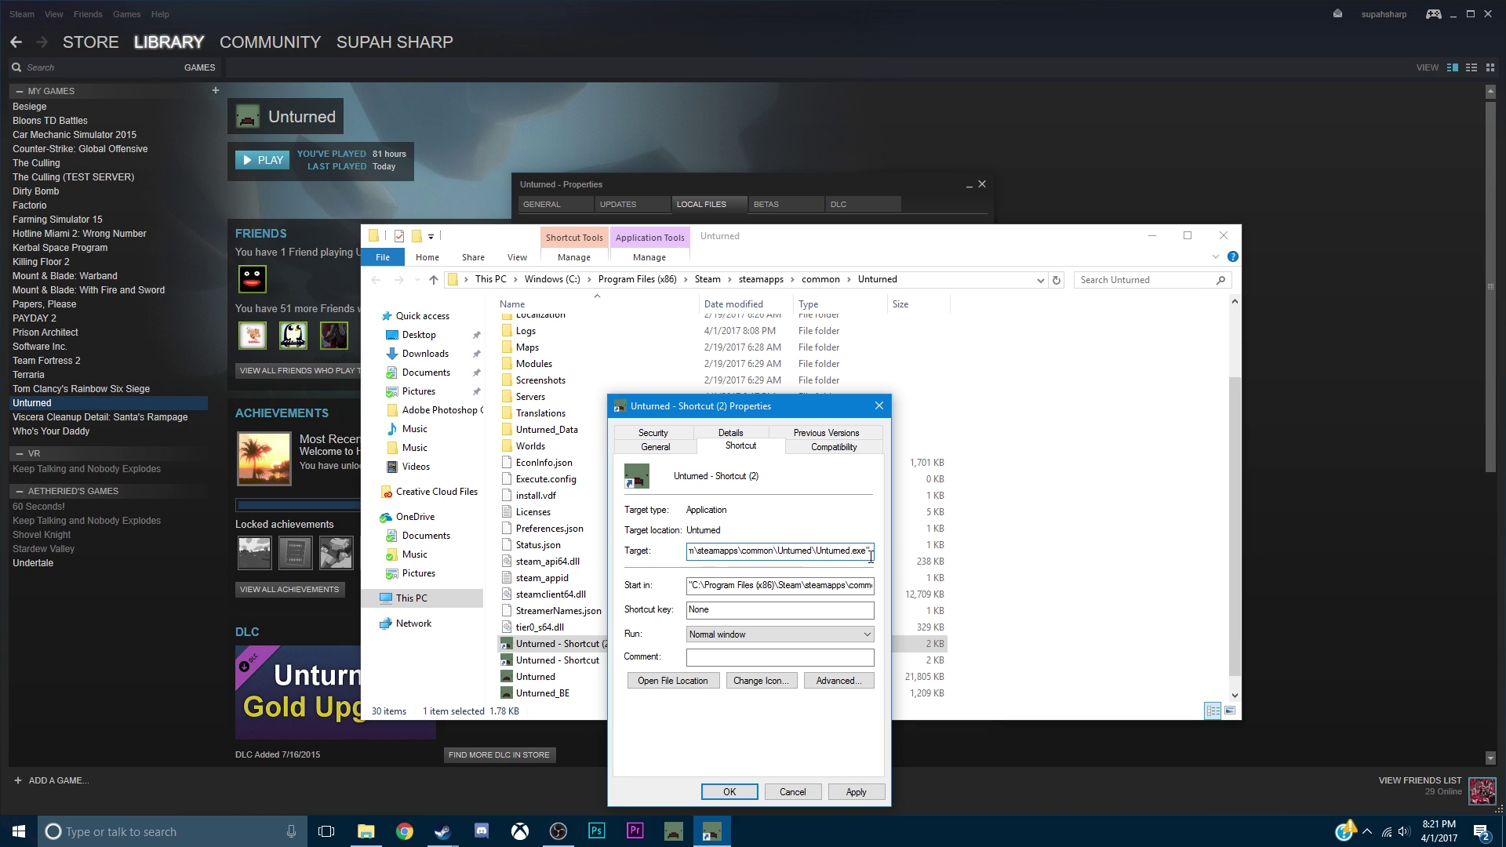
pyautogui.write('nographics -batchmode +secureserver/')
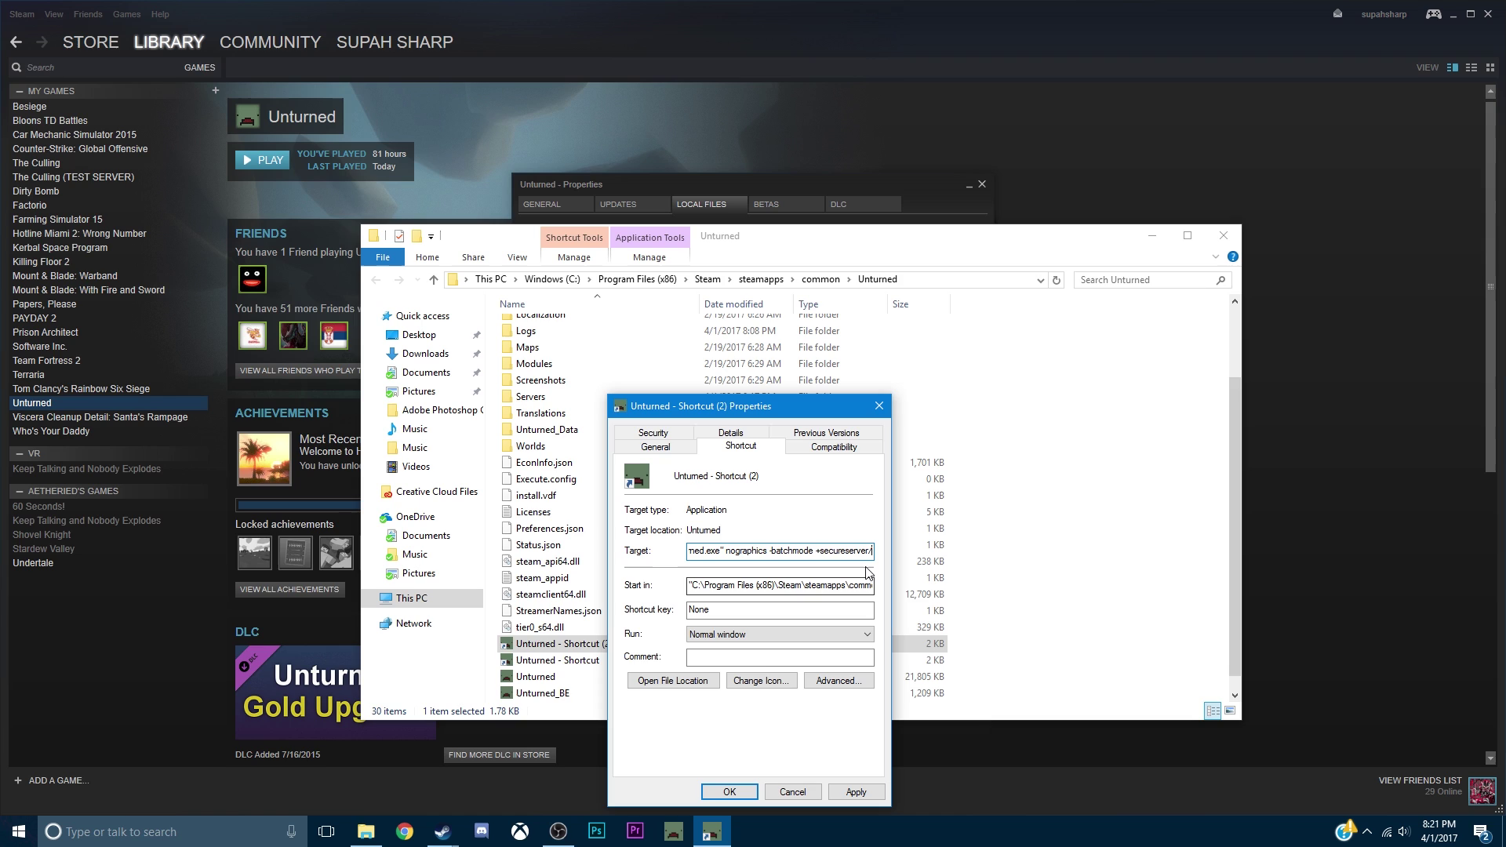
pyautogui.write('Tutorial')
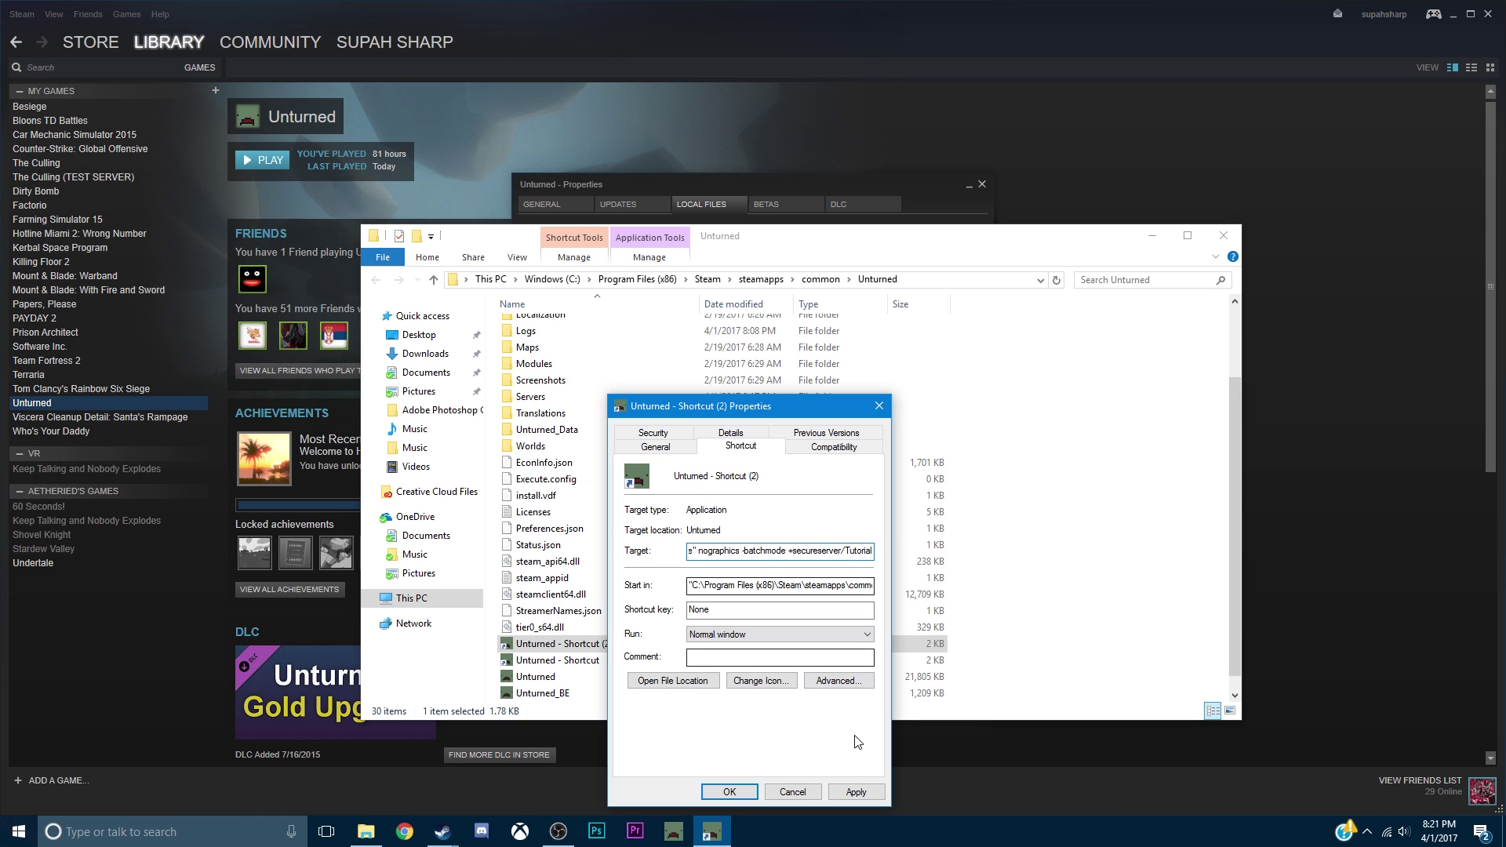
pyautogui.click(853, 792)
pyautogui.click(717, 793)
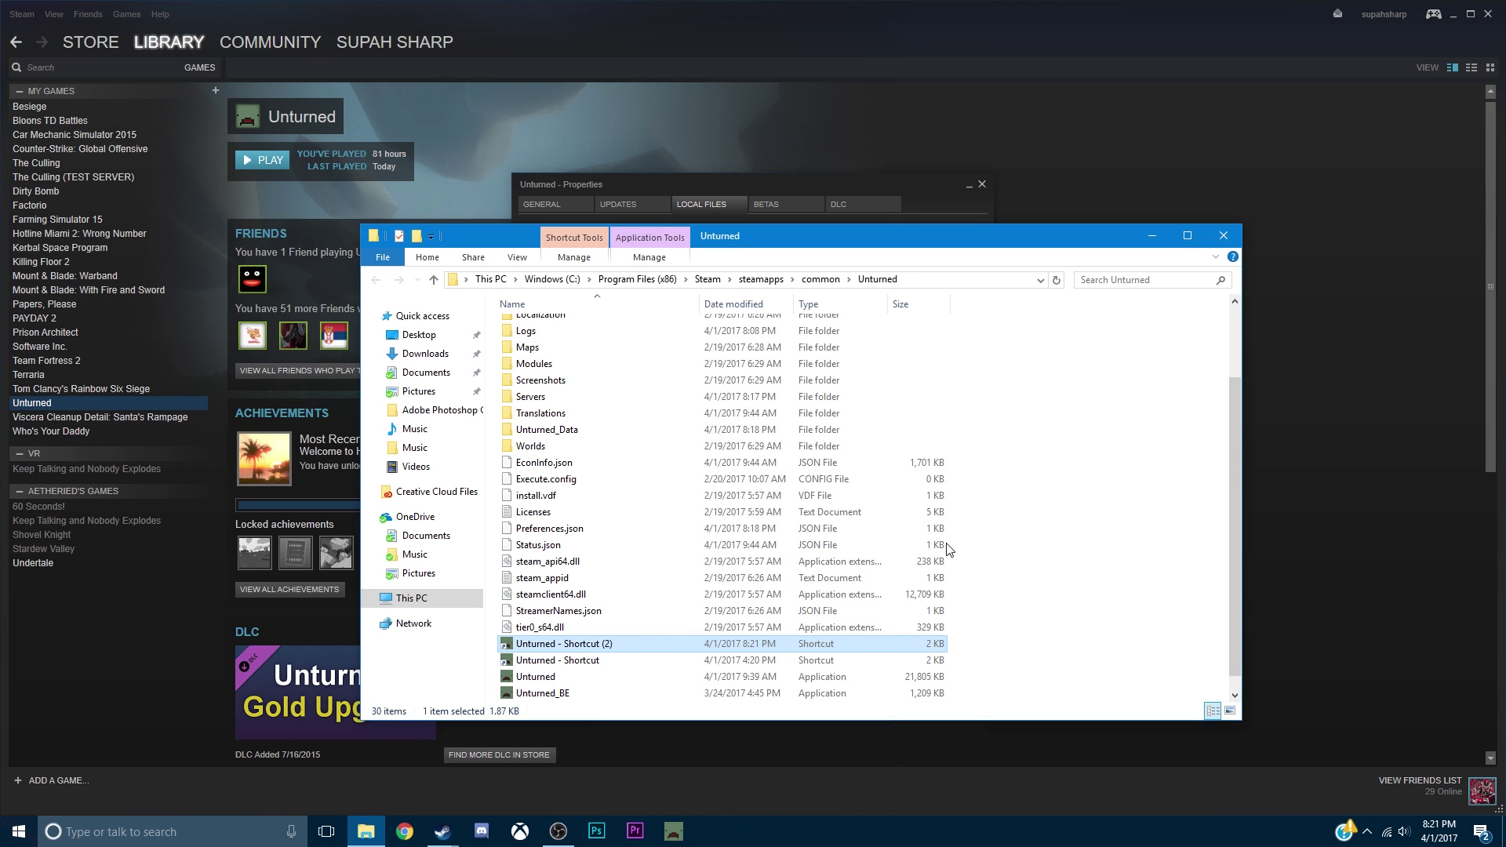
# Step: Run 'Unturned - Shortcut (2)' once to load assets, then close the server console
pyautogui.doubleClick(575, 646)
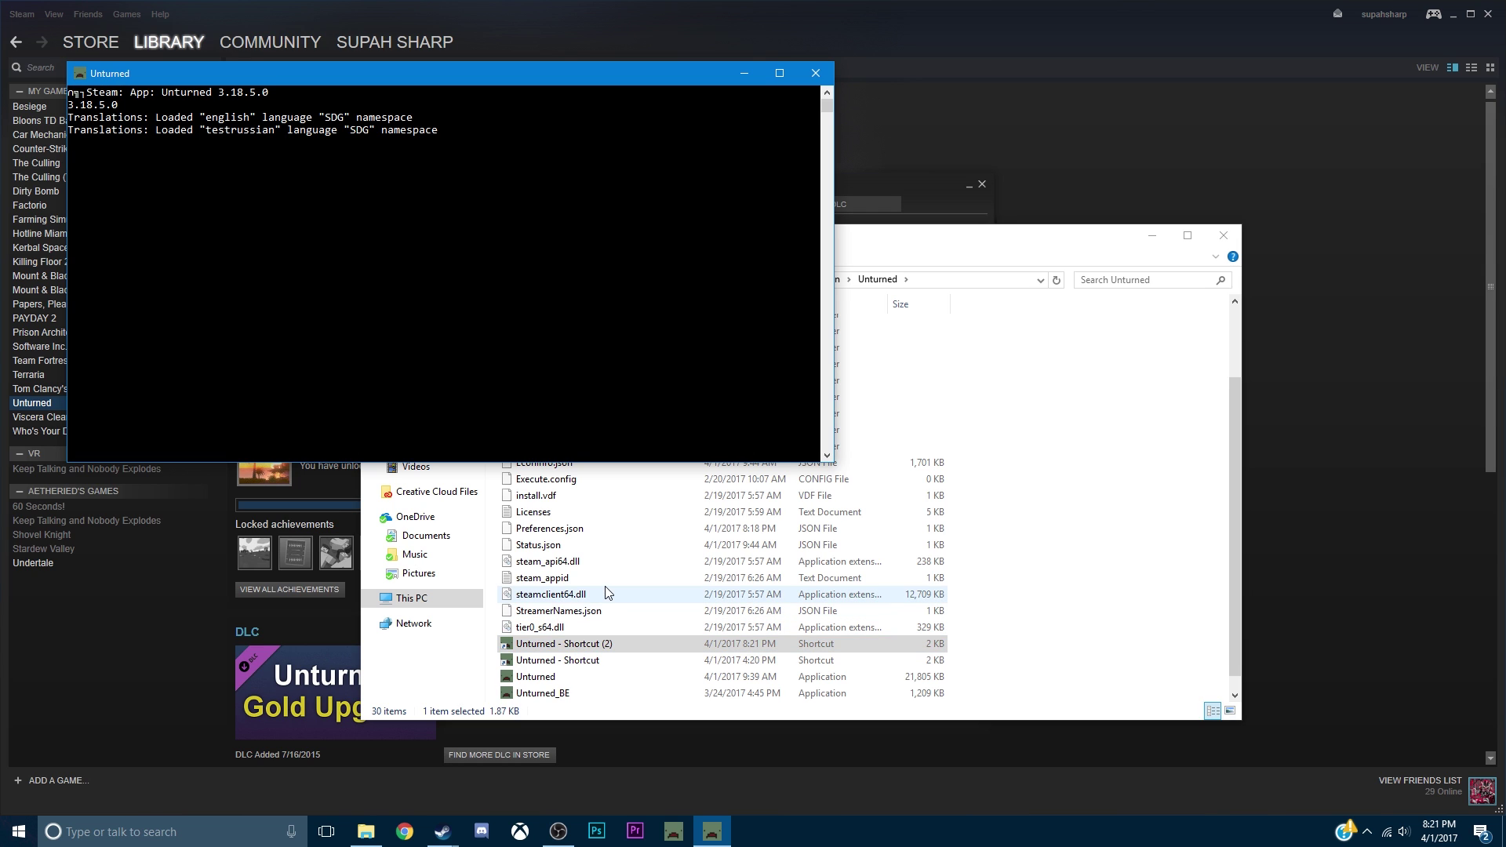
pyautogui.click(816, 73)
pyautogui.scroll(1, 558, 408)
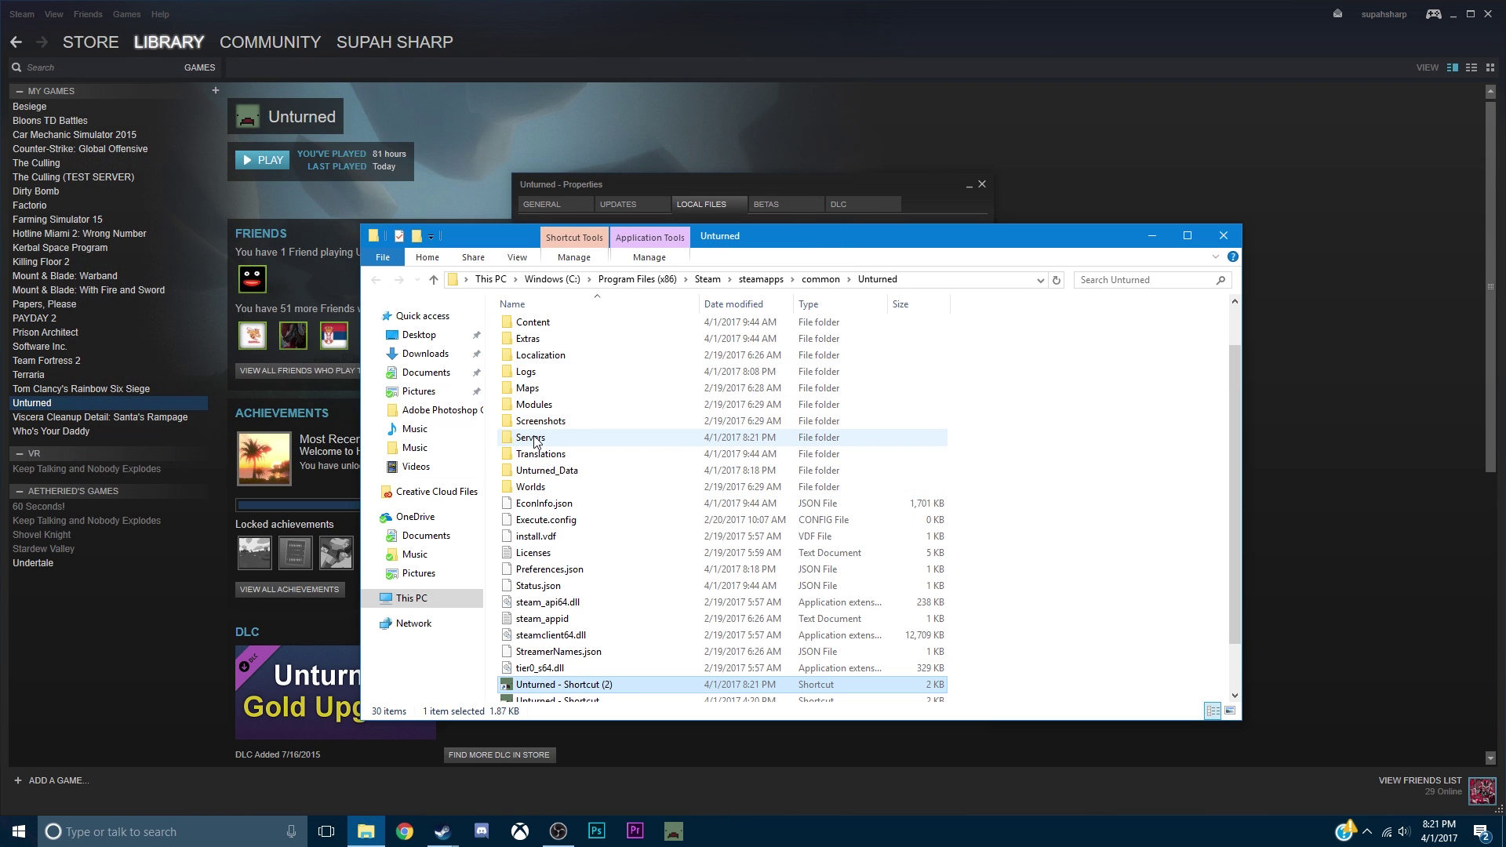
# Step: Open Servers\Tutorial\Server\Commands.dat in Notepad
pyautogui.doubleClick(592, 437)
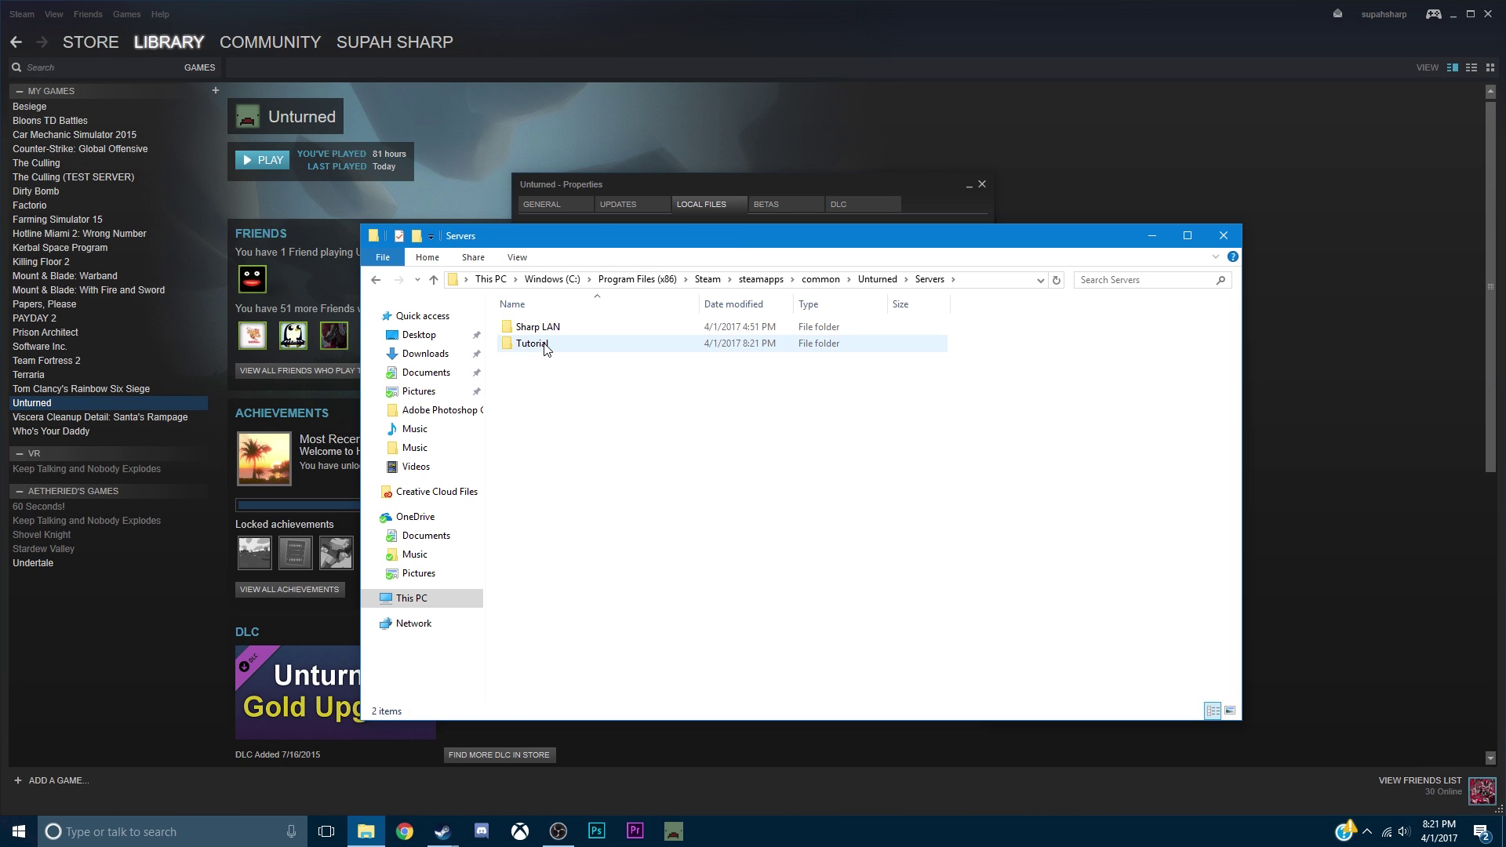
pyautogui.doubleClick(546, 346)
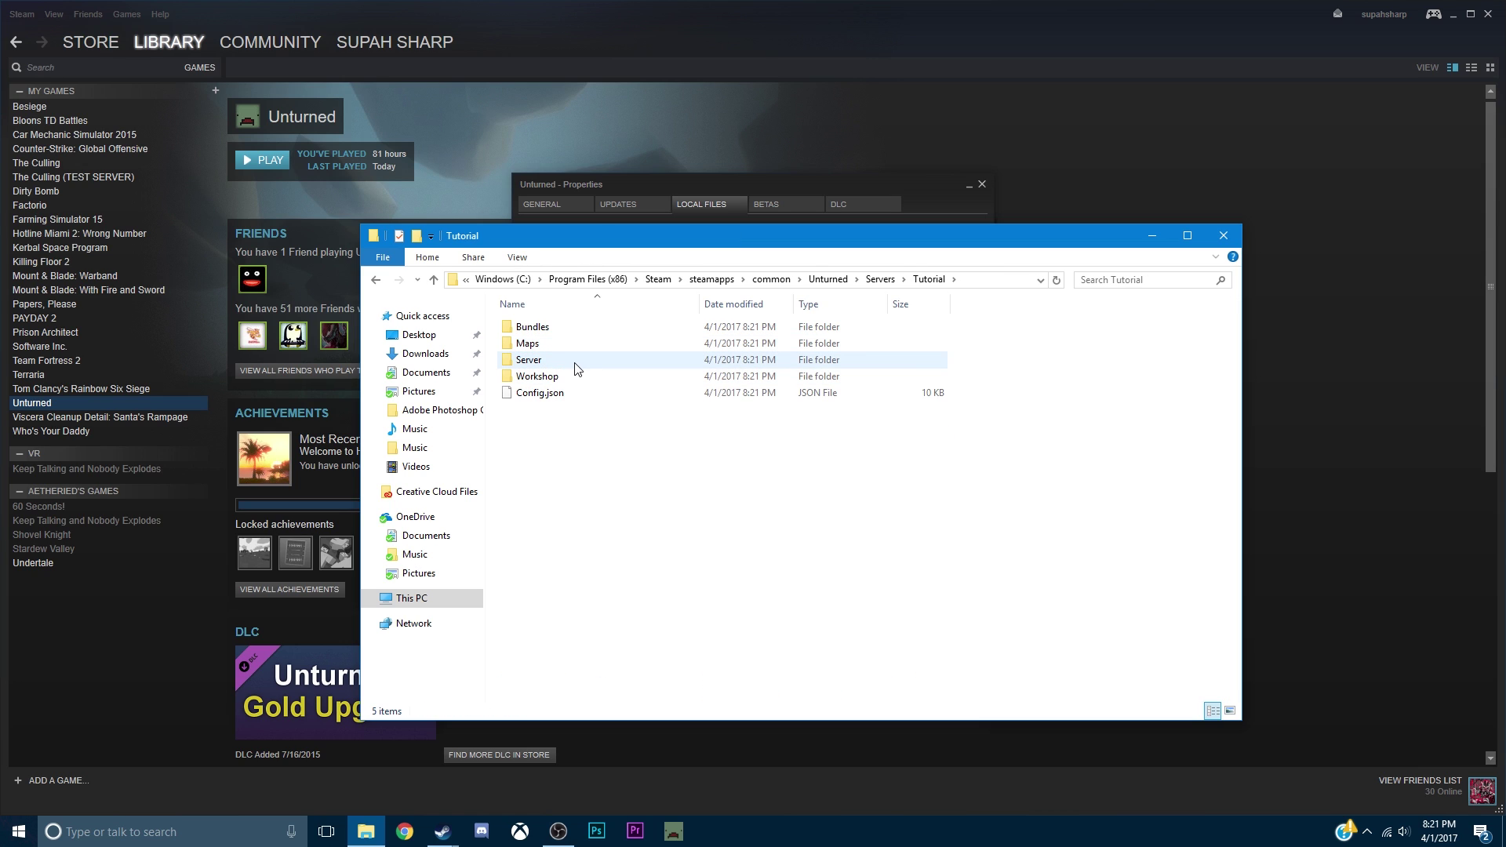
pyautogui.doubleClick(569, 360)
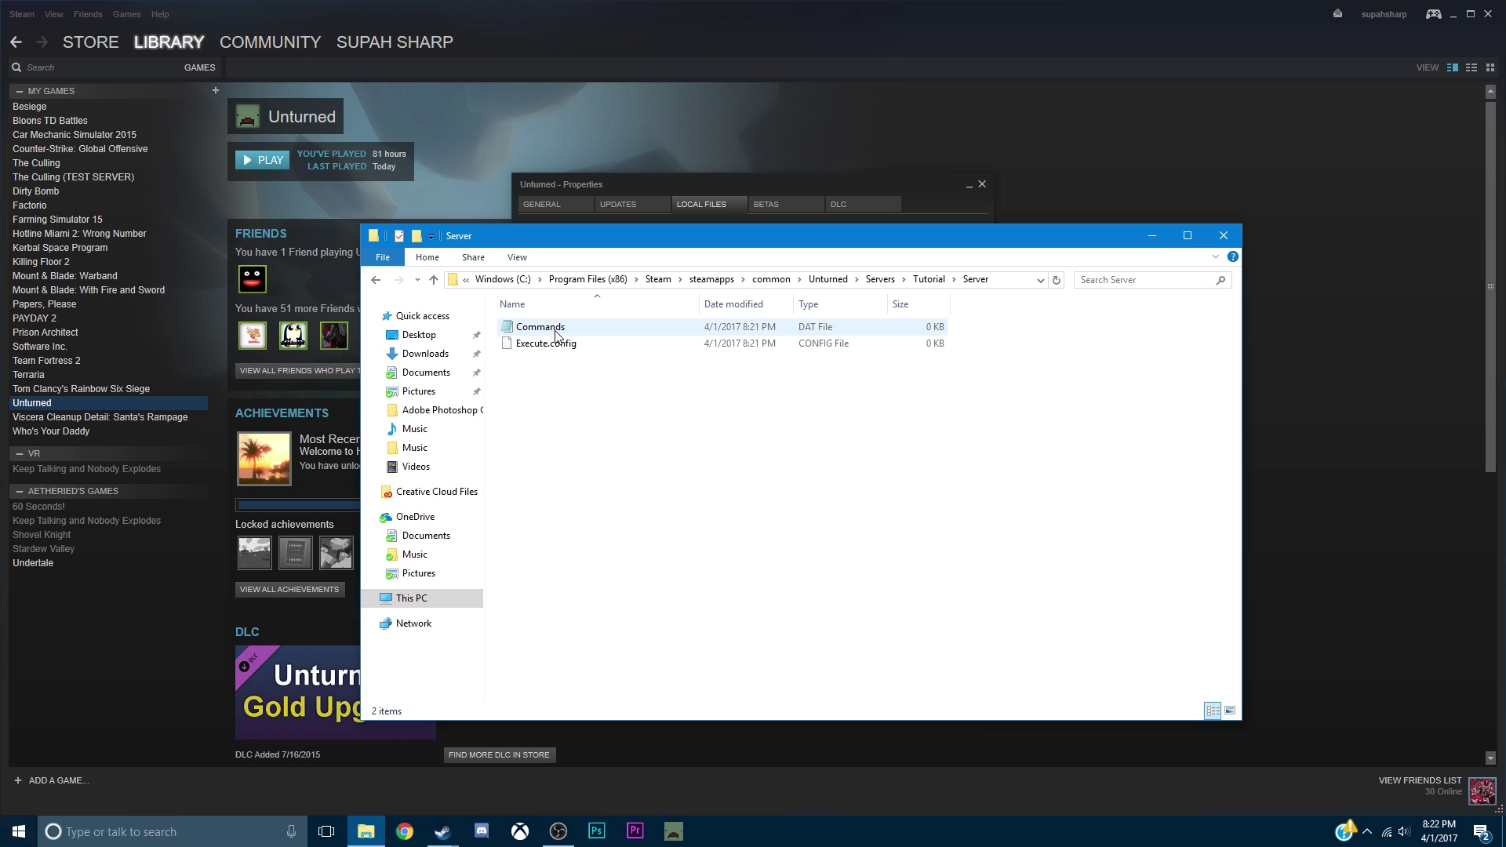
pyautogui.click(556, 336)
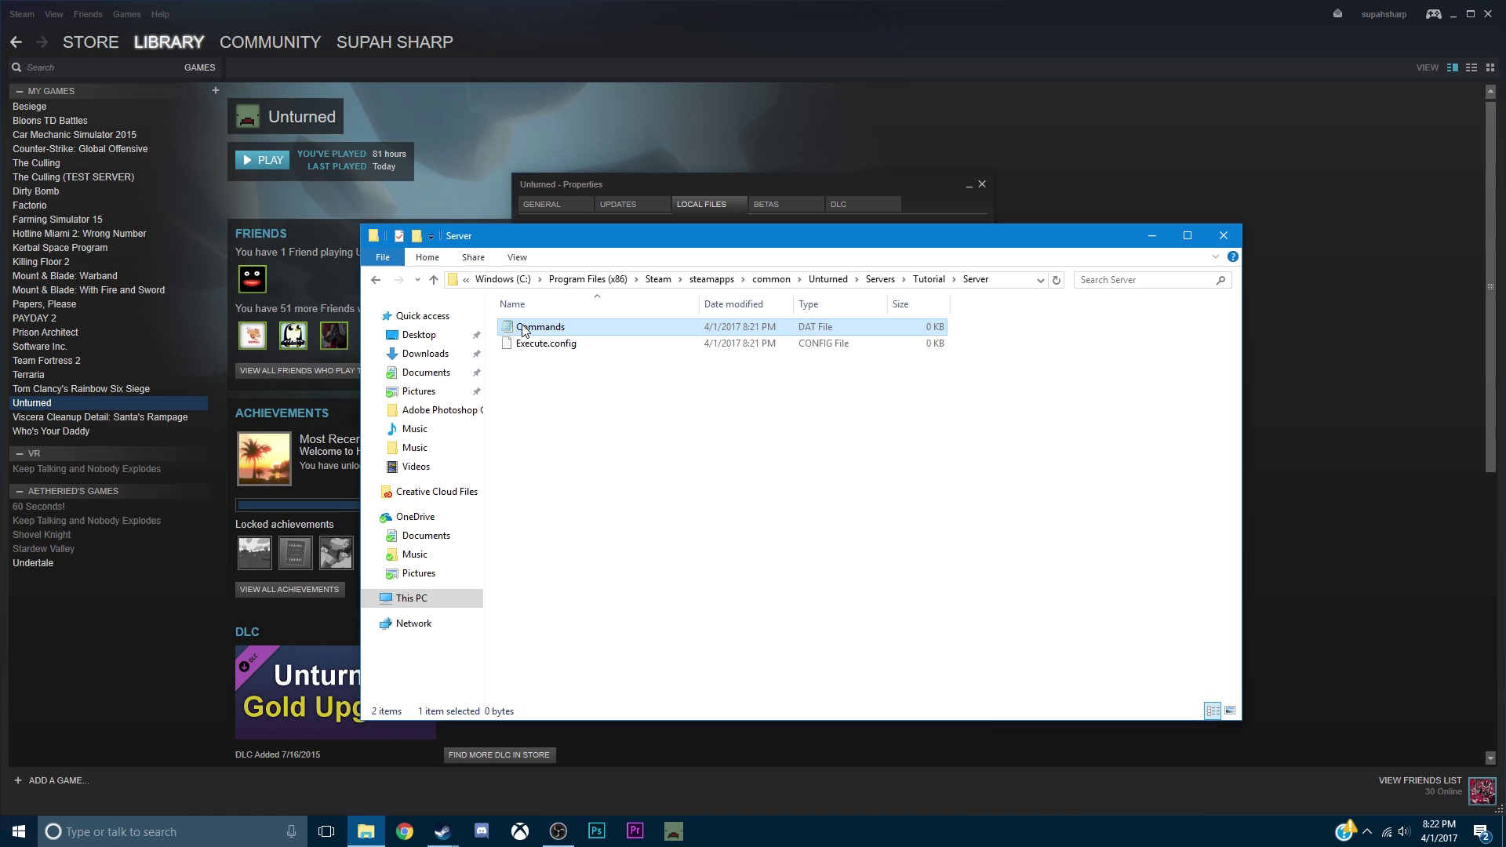
pyautogui.rightClick(524, 330)
pyautogui.moveTo(647, 431)
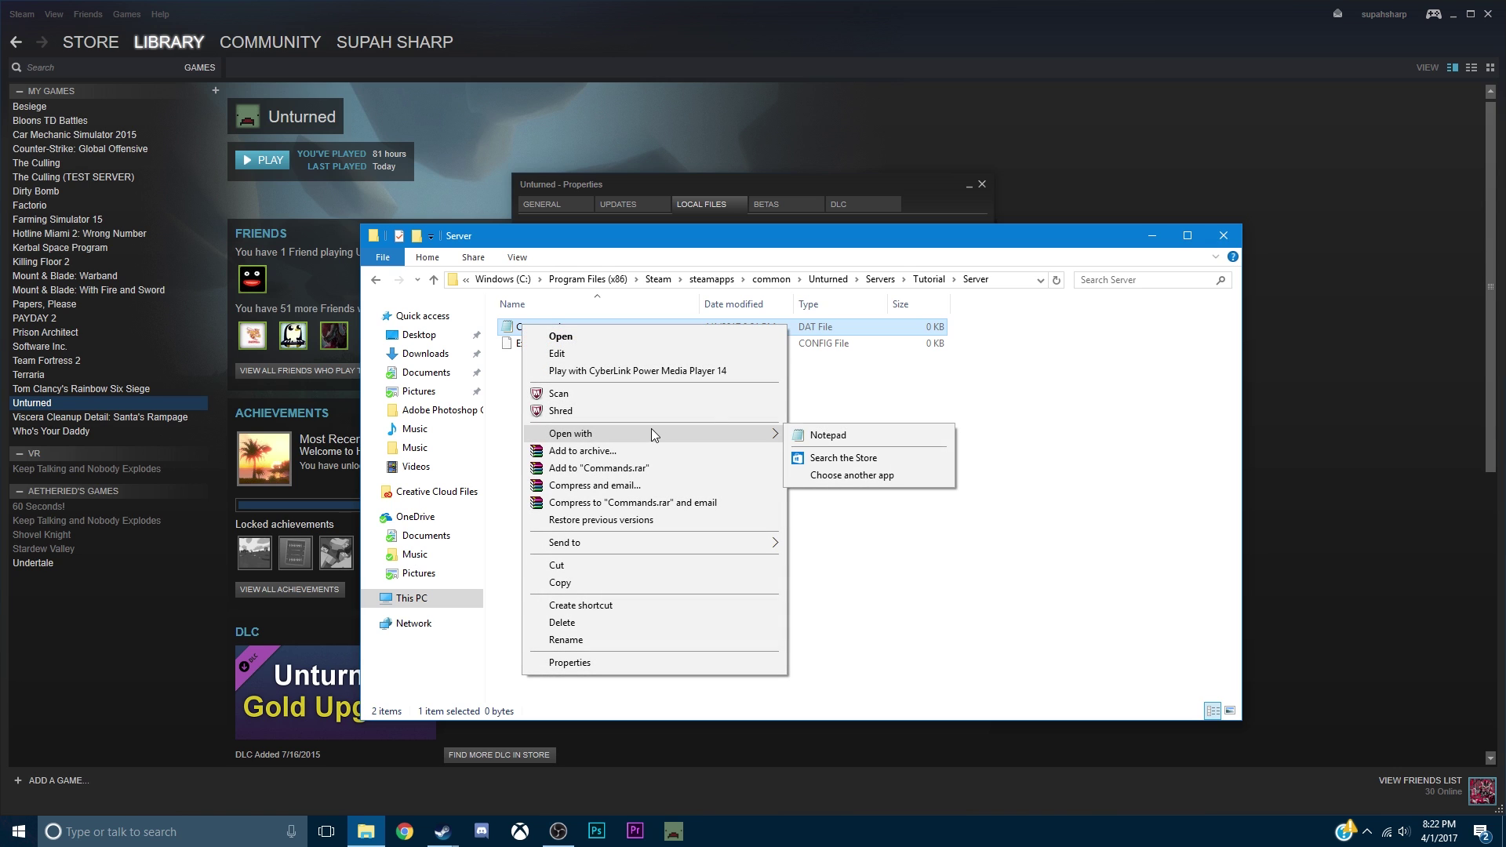
pyautogui.click(808, 434)
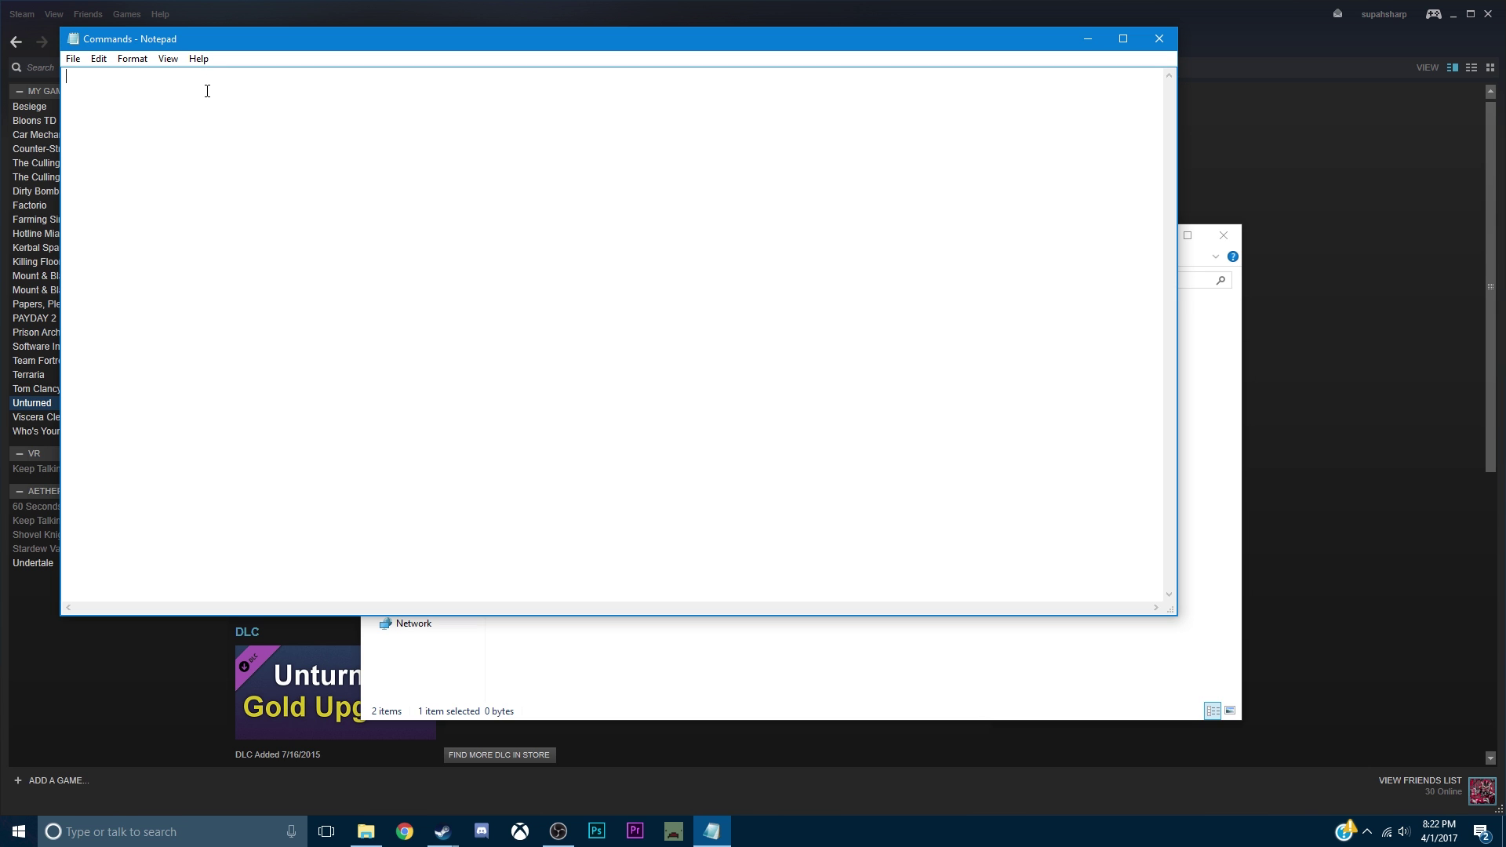
# Step: Enter map Russia, maxplayers 12, perspective both, pvp and mode easy, then save and close
pyautogui.write('map Russ')
pyautogui.write('ia ')
pyautogui.write('maxplayers')
pyautogui.write(' 12 ')
pyautogui.write('perspec')
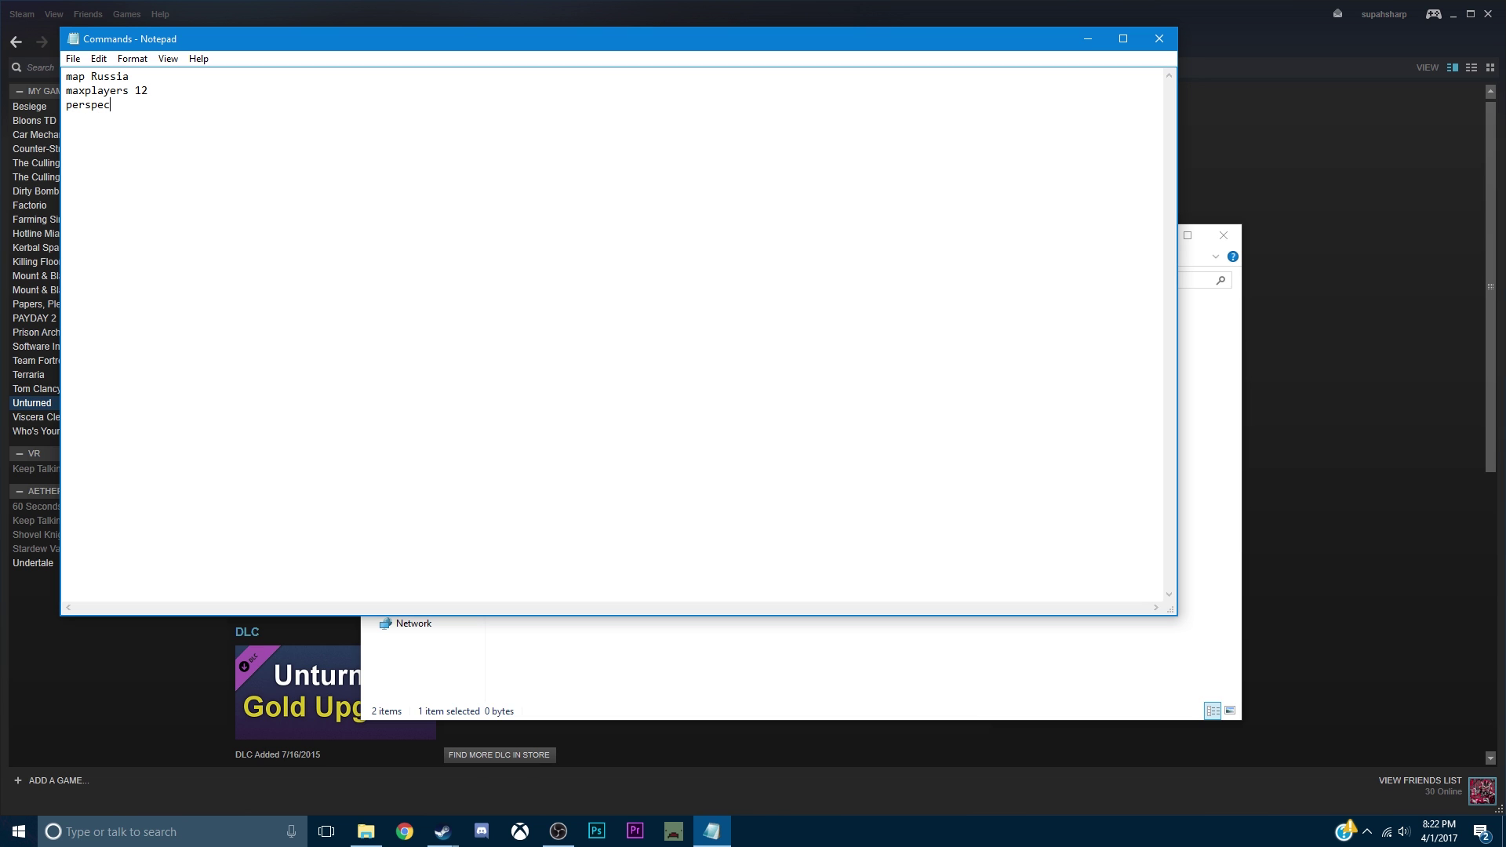
pyautogui.write('tive bot')
pyautogui.write('h')
pyautogui.press('Return')
pyautogui.write('pvp')
pyautogui.write('mode ')
pyautogui.write('eas')
pyautogui.write('y')
pyautogui.click(1162, 41)
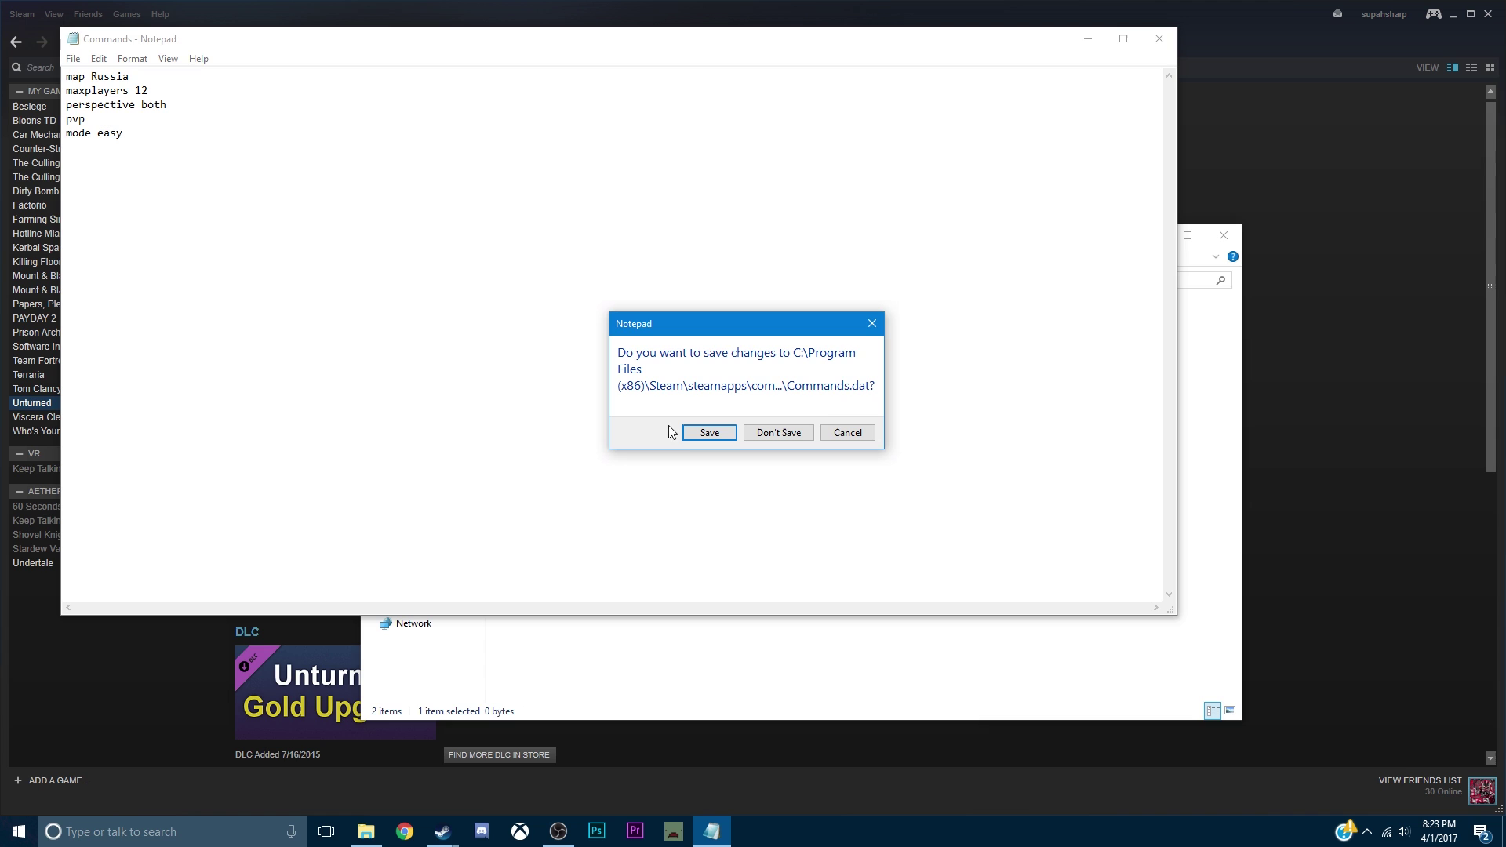
pyautogui.click(693, 435)
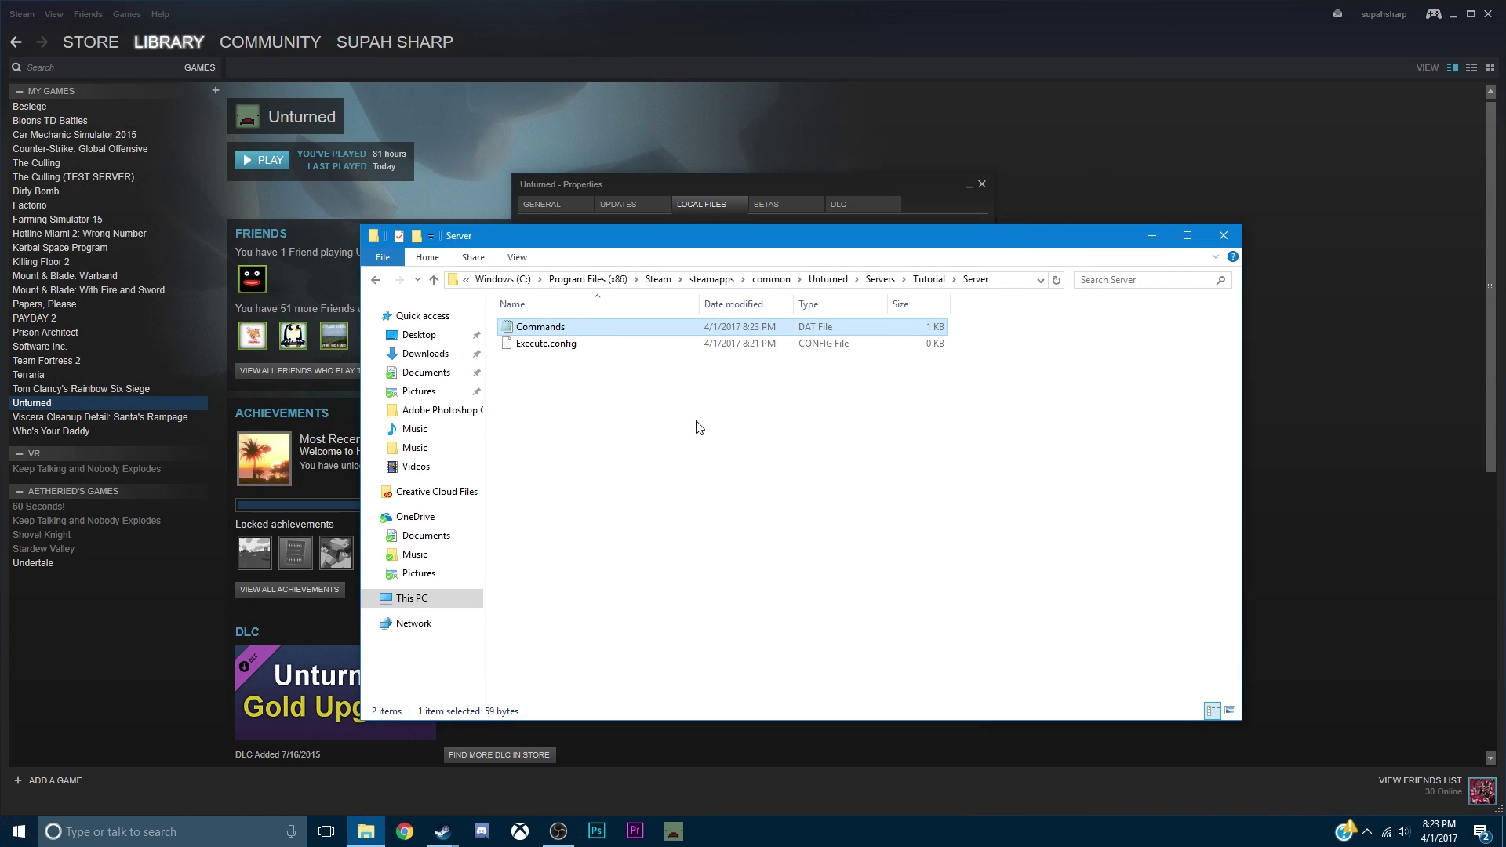
# Step: Navigate back to the Unturned game folder and relaunch 'Unturned - Shortcut (2)'
pyautogui.click(697, 424)
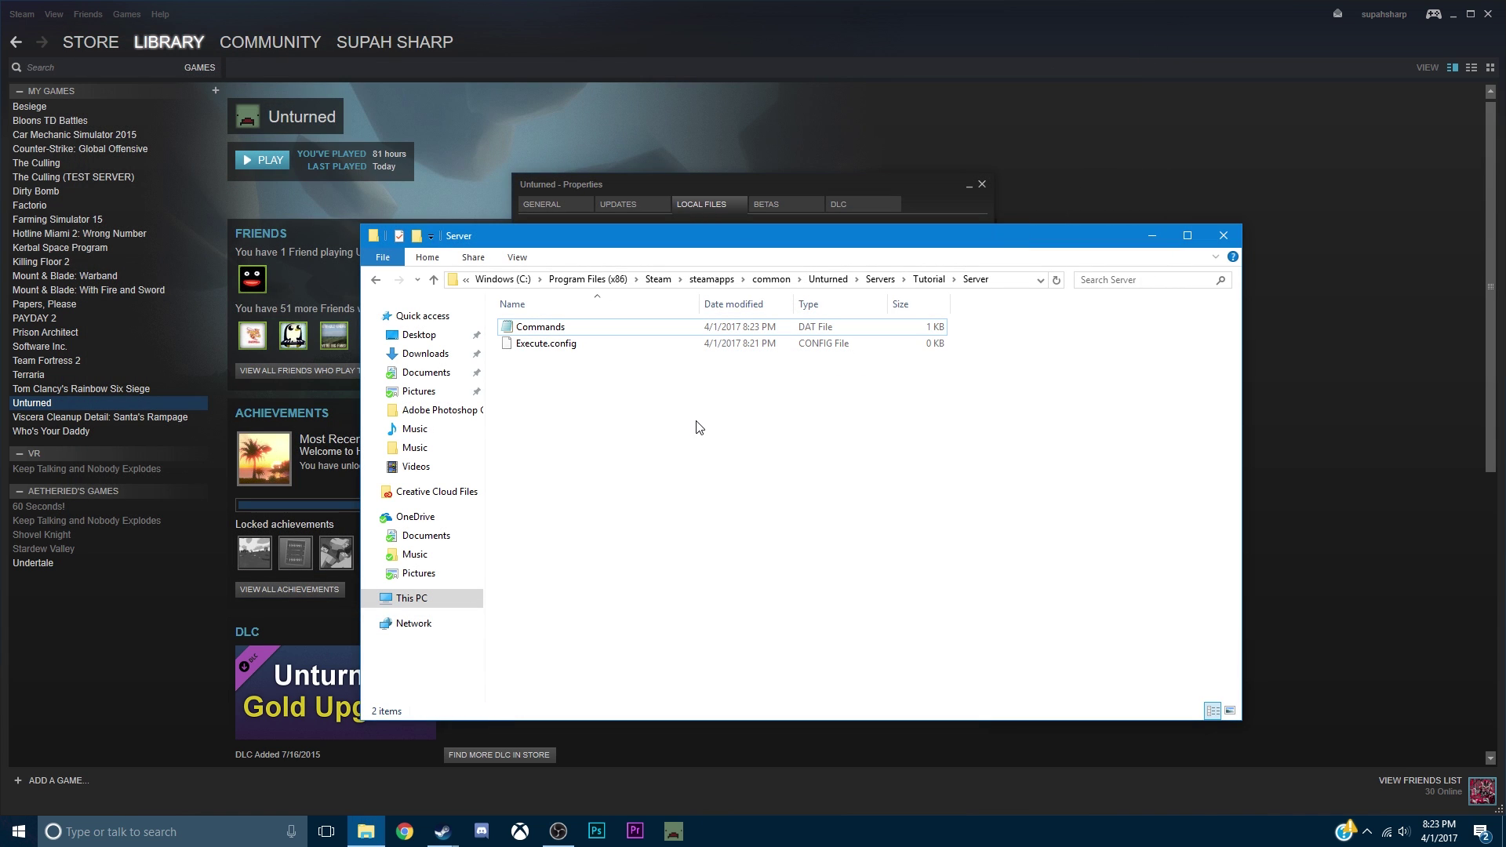
pyautogui.click(375, 280)
pyautogui.click(376, 280)
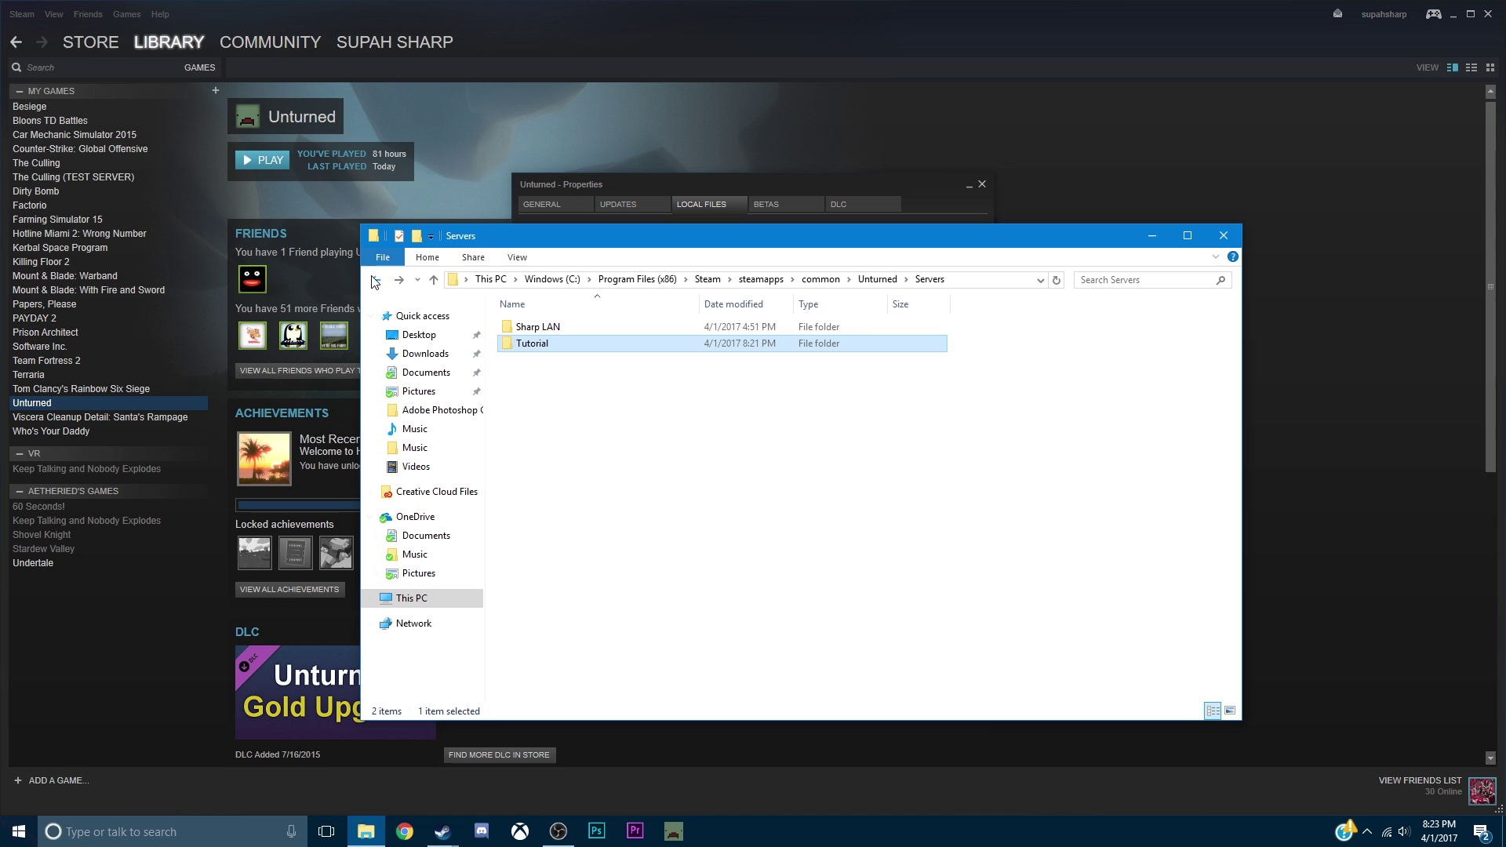
pyautogui.click(374, 282)
pyautogui.scroll(-2, 543, 589)
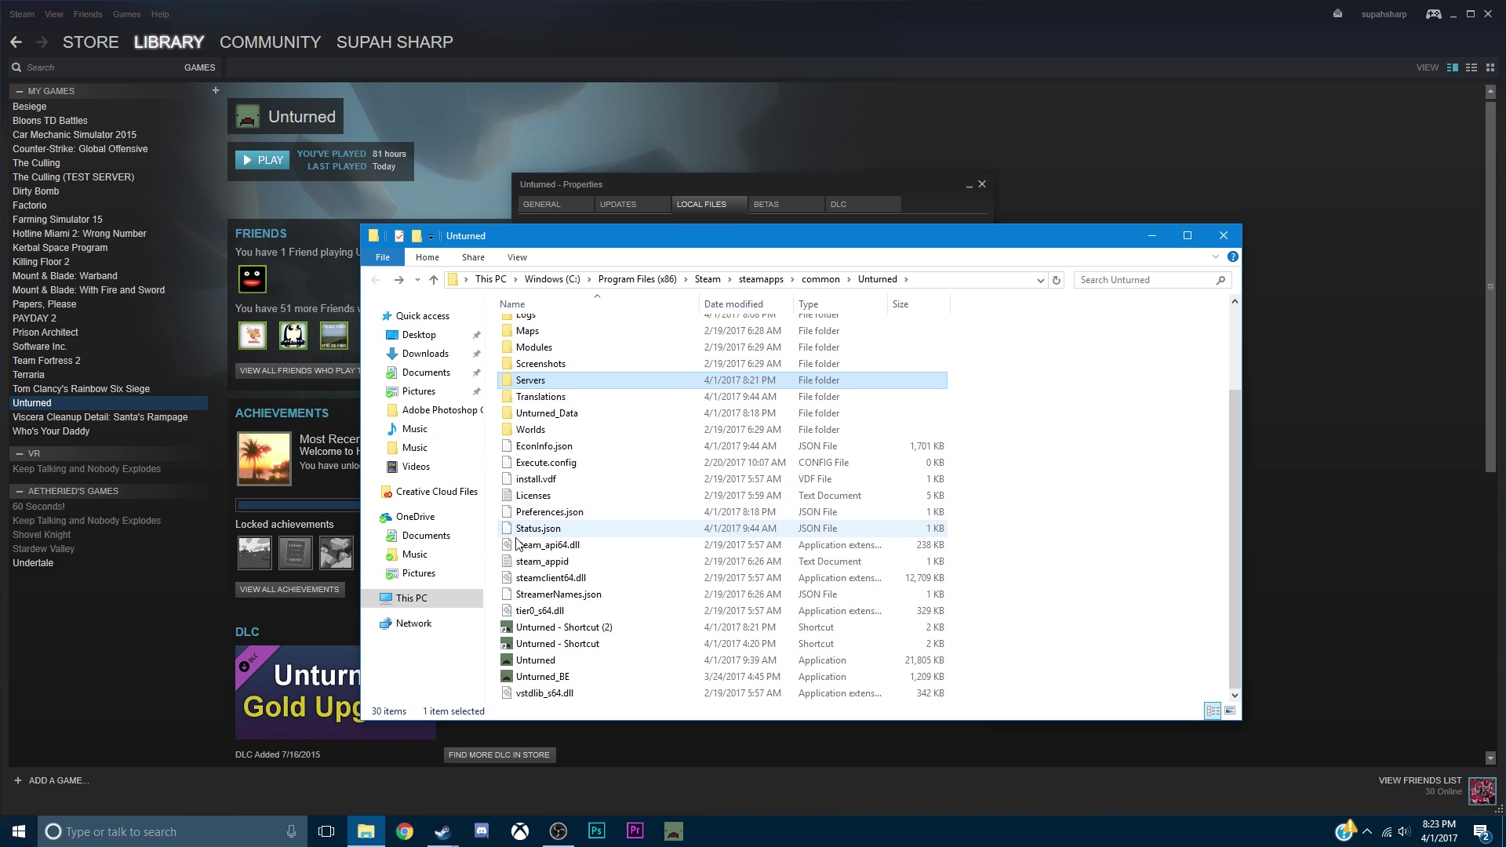
pyautogui.doubleClick(547, 629)
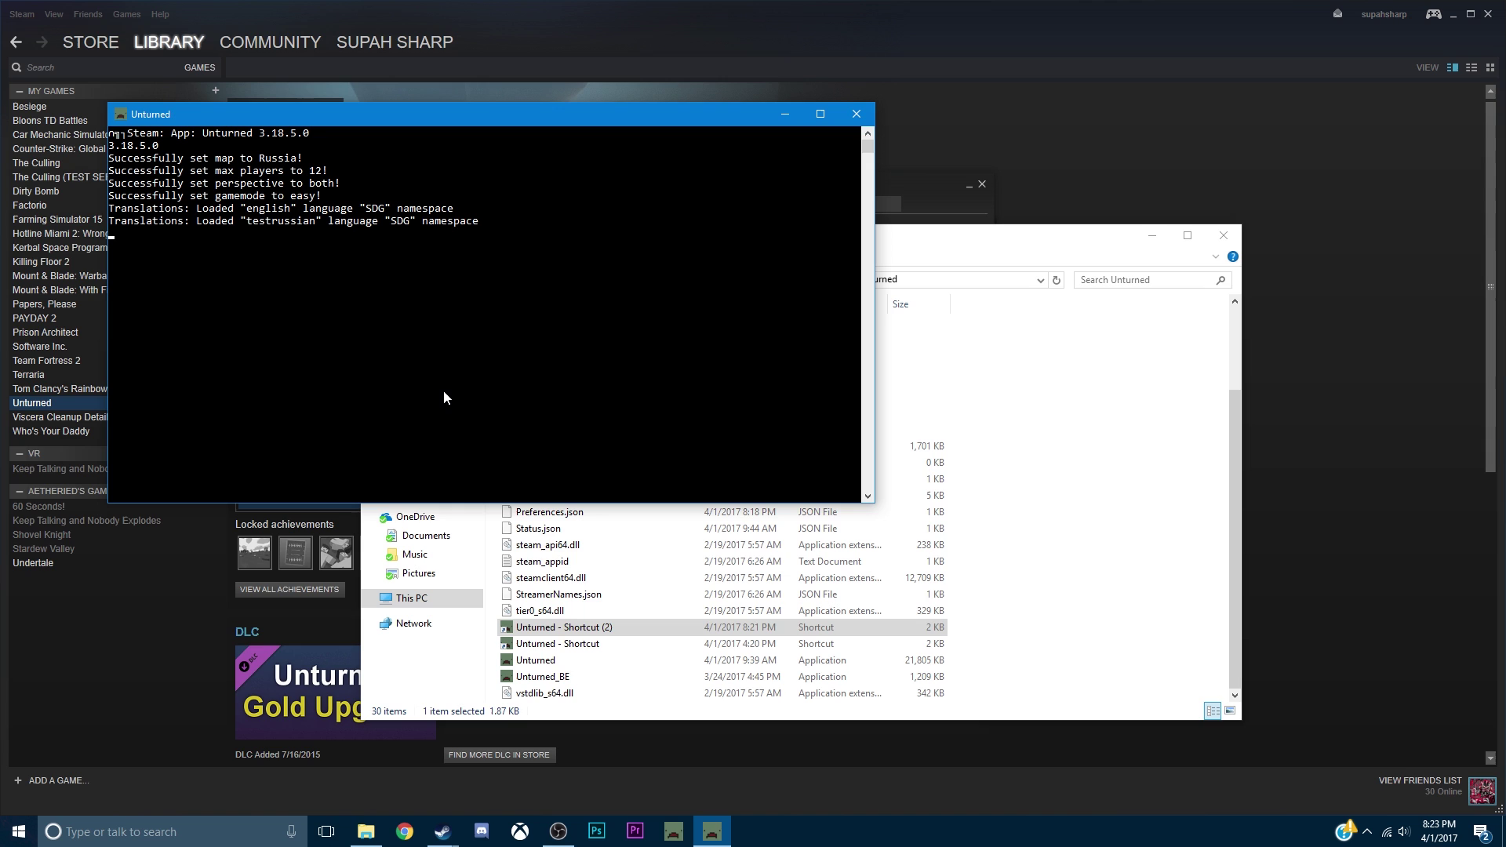